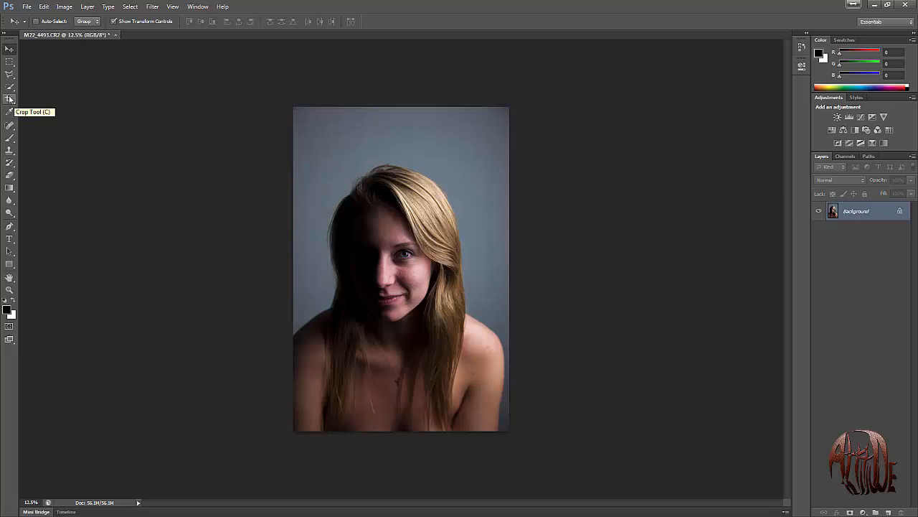
# Set a custom crop size of 8 by 10 inches at a resolution of 120 pixels/inch.
pyautogui.click(10, 99)
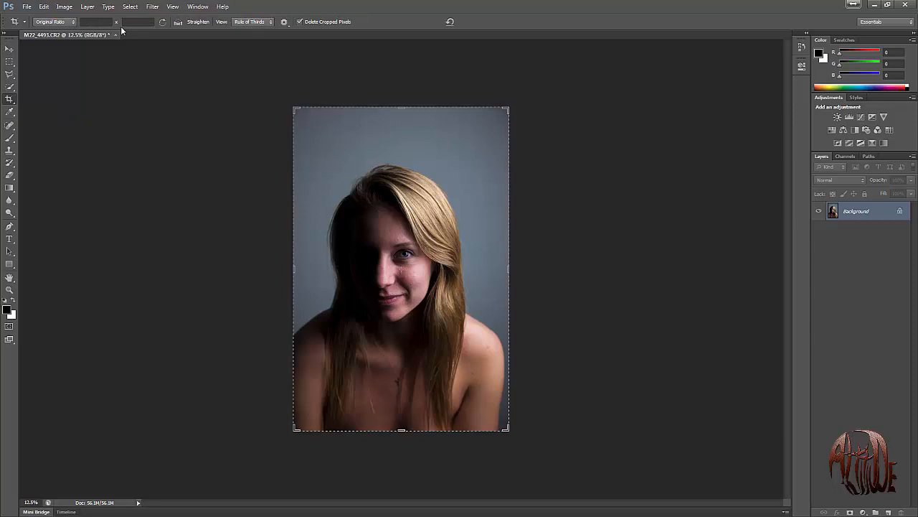
pyautogui.click(65, 22)
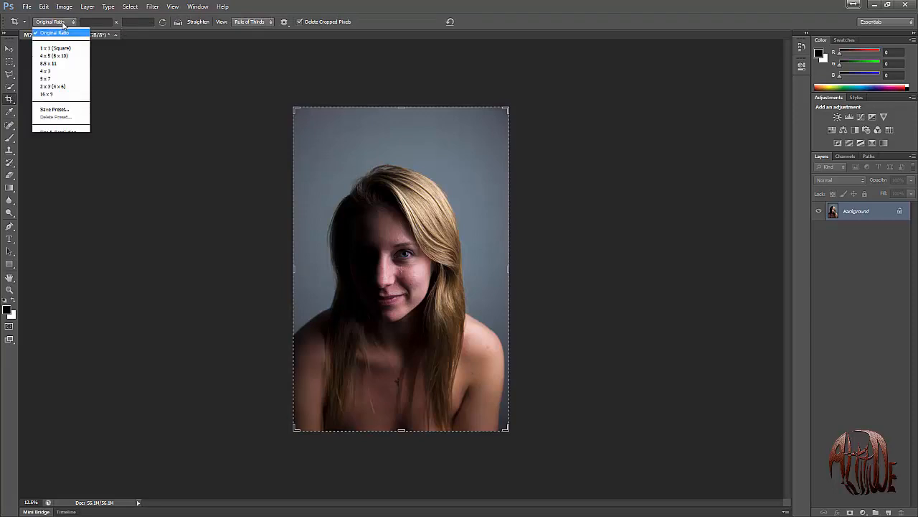
pyautogui.click(68, 139)
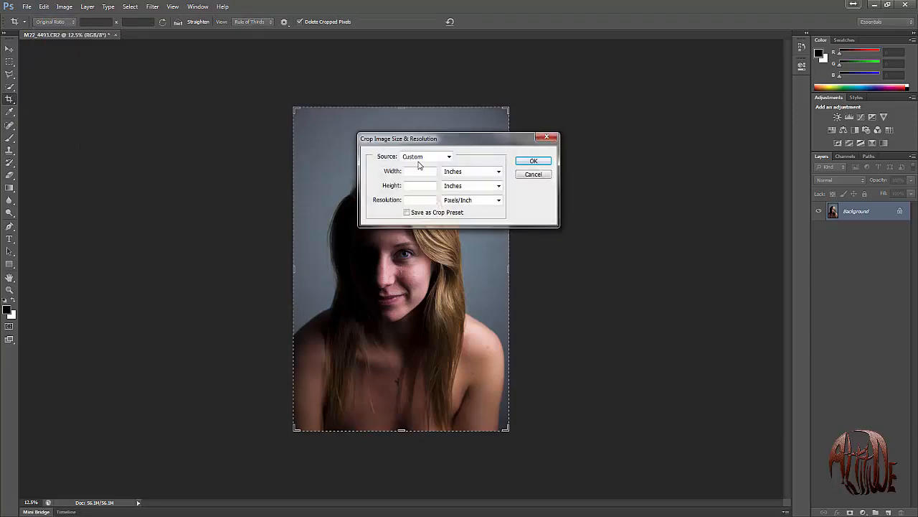
pyautogui.moveTo(446, 146); pyautogui.dragTo(179, 157)
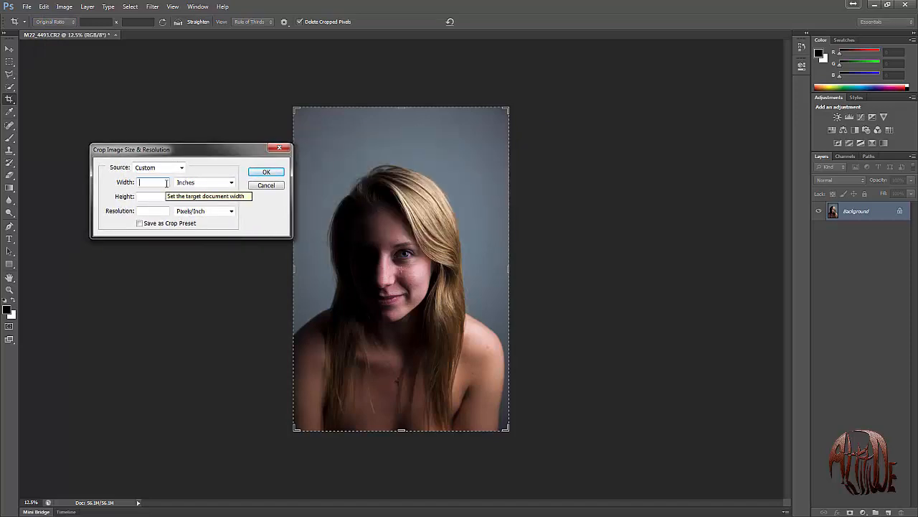
pyautogui.write('8')
pyautogui.press('Tab')
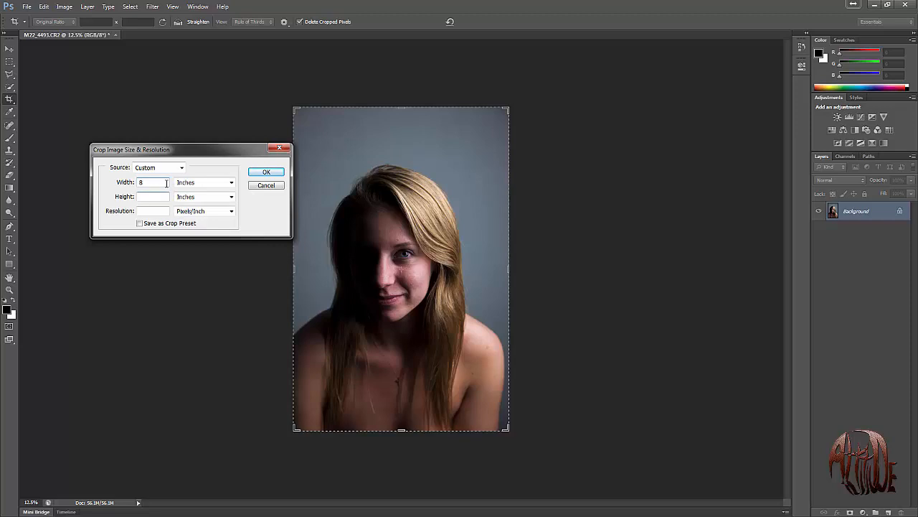
pyautogui.write('10')
pyautogui.press('Tab')
pyautogui.write('120')
pyautogui.click(265, 173)
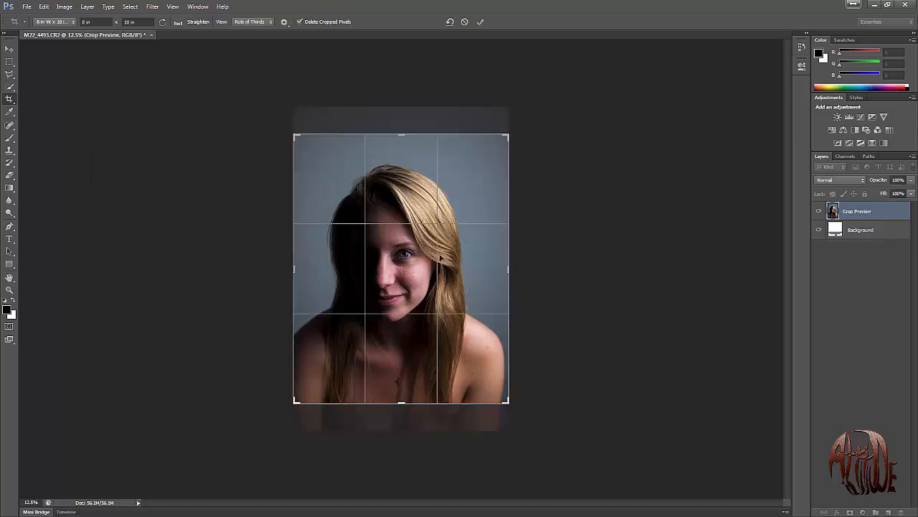
# Tighten the crop frame around the woman's head and shoulders, reposition the photo inside it and apply the crop.
pyautogui.moveTo(401, 135); pyautogui.dragTo(402, 144)
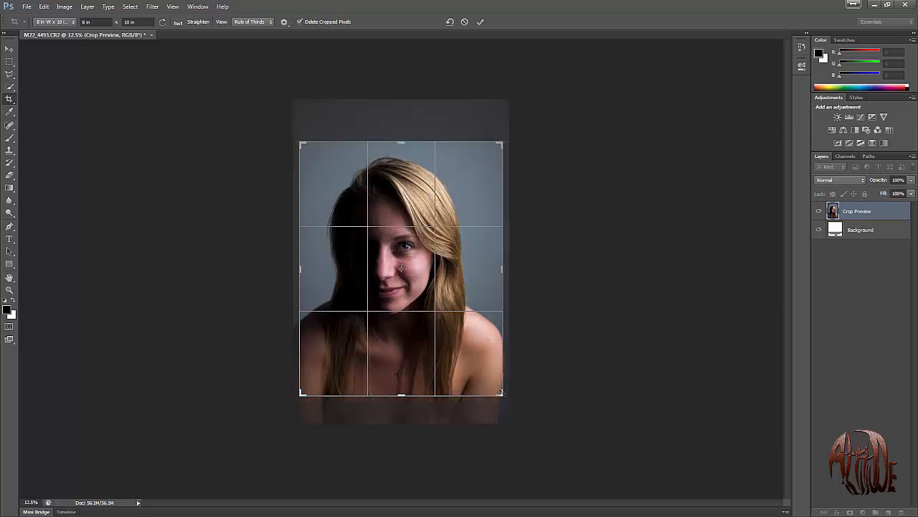
pyautogui.moveTo(502, 393); pyautogui.dragTo(492, 384)
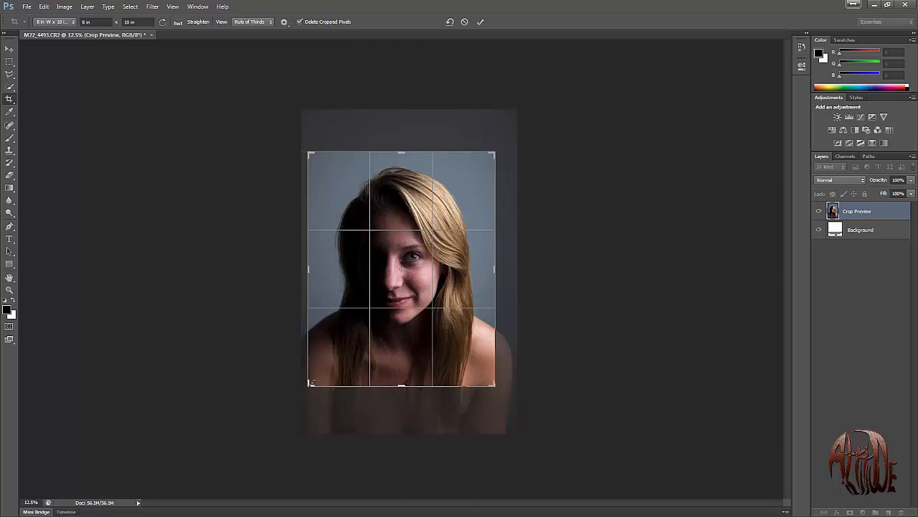
pyautogui.moveTo(309, 382); pyautogui.dragTo(310, 384)
pyautogui.moveTo(412, 365)
pyautogui.mouseDown()
pyautogui.moveTo(401, 356)
pyautogui.moveTo(409, 355)
pyautogui.mouseUp()
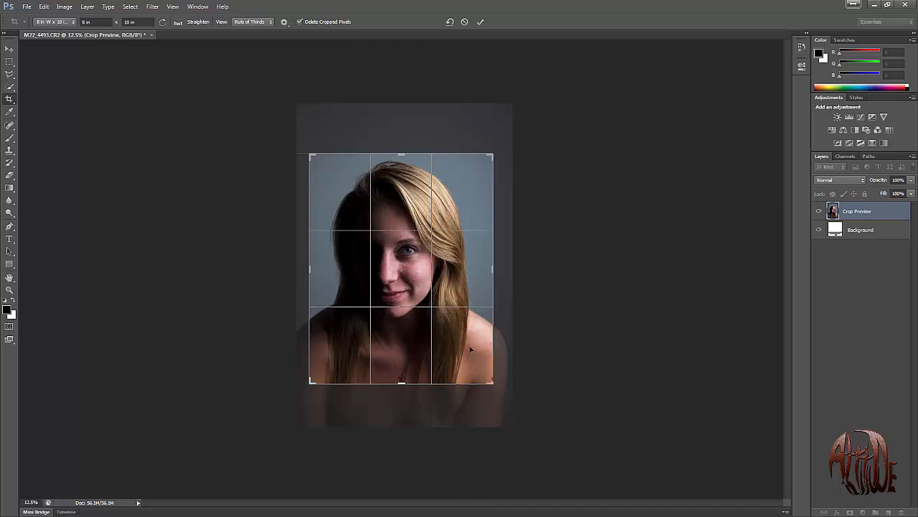
pyautogui.press('Return')
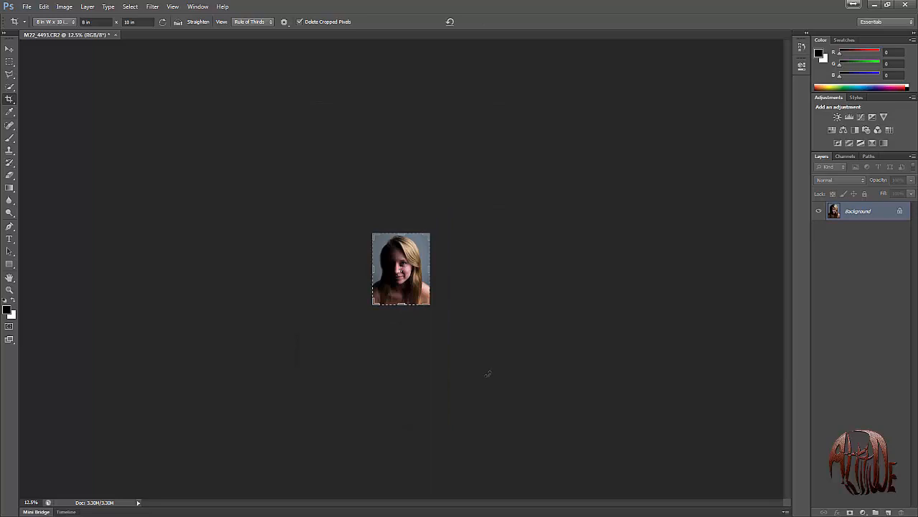
pyautogui.hotkey('ctrl', '0')
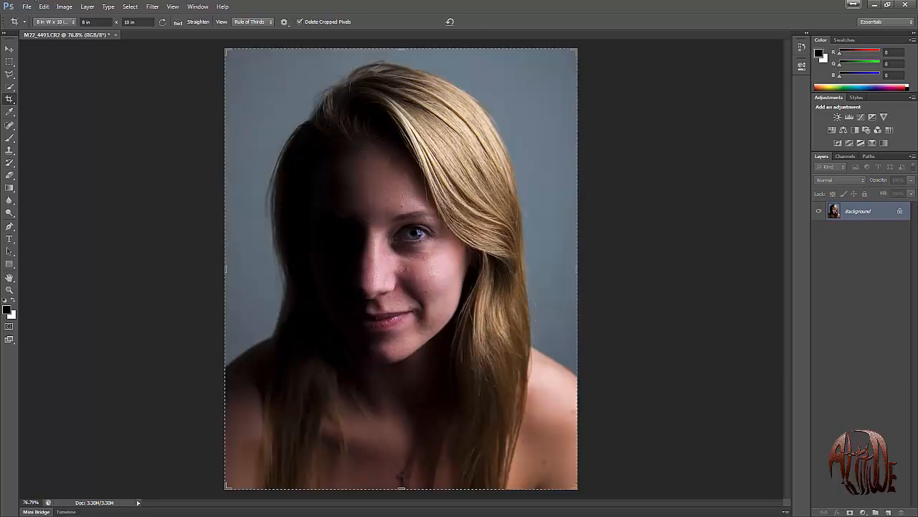
pyautogui.click(9, 48)
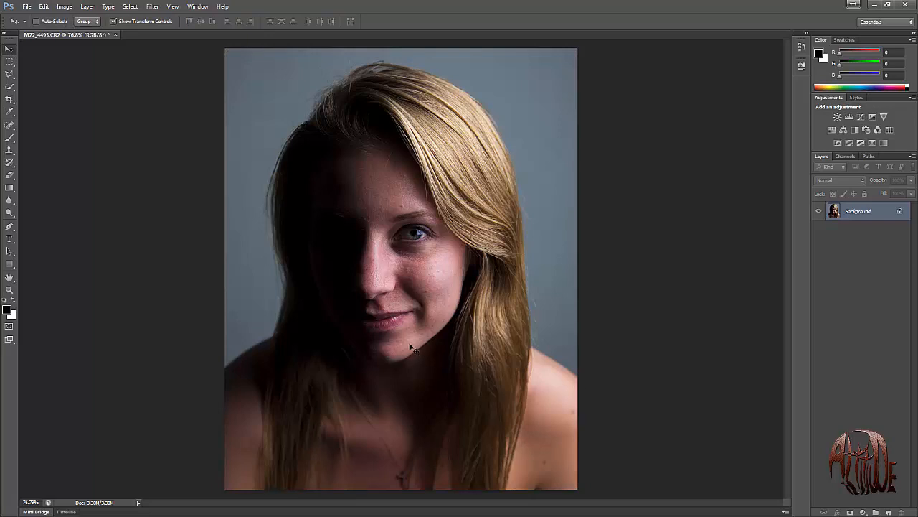
# Brighten the photo with Levels by lowering the white input level to about 232, and duplicate the Background layer.
pyautogui.press('i')
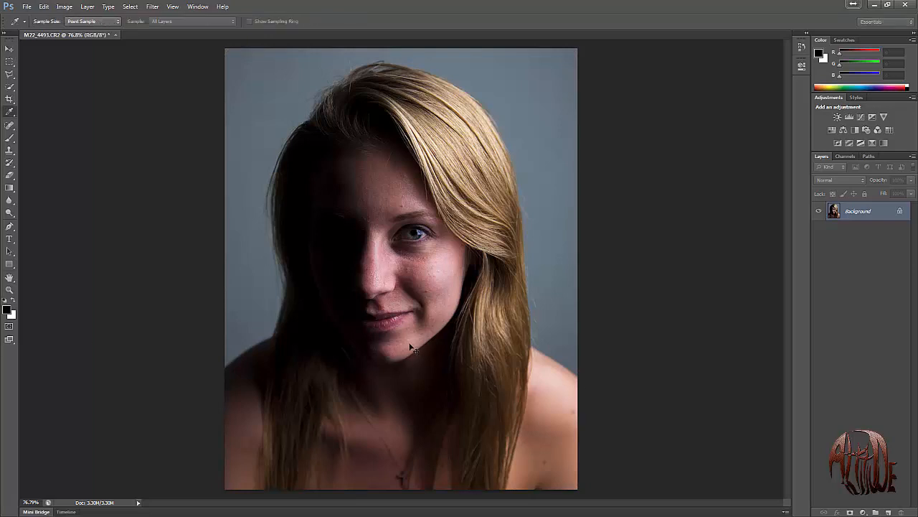
pyautogui.hotkey('ctrl', 'l')
pyautogui.moveTo(308, 153); pyautogui.dragTo(140, 179)
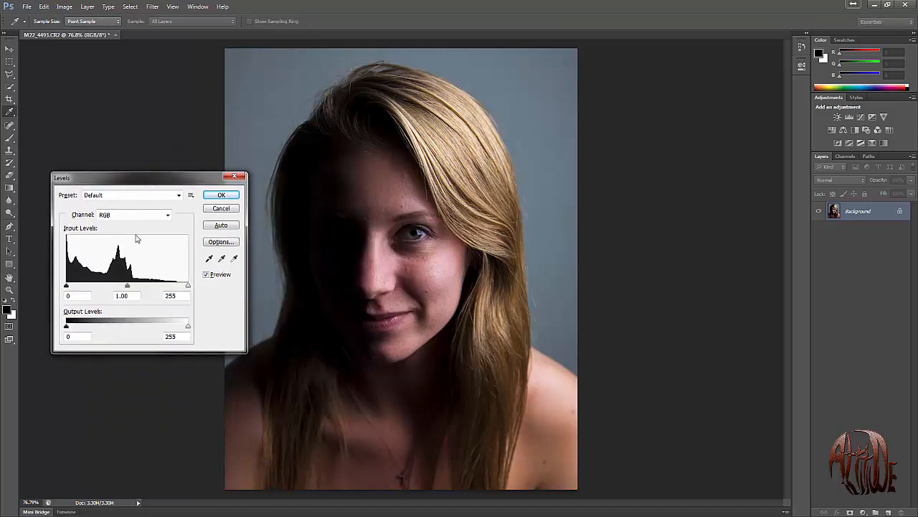
pyautogui.moveTo(188, 285); pyautogui.dragTo(178, 294)
pyautogui.doubleClick(178, 294)
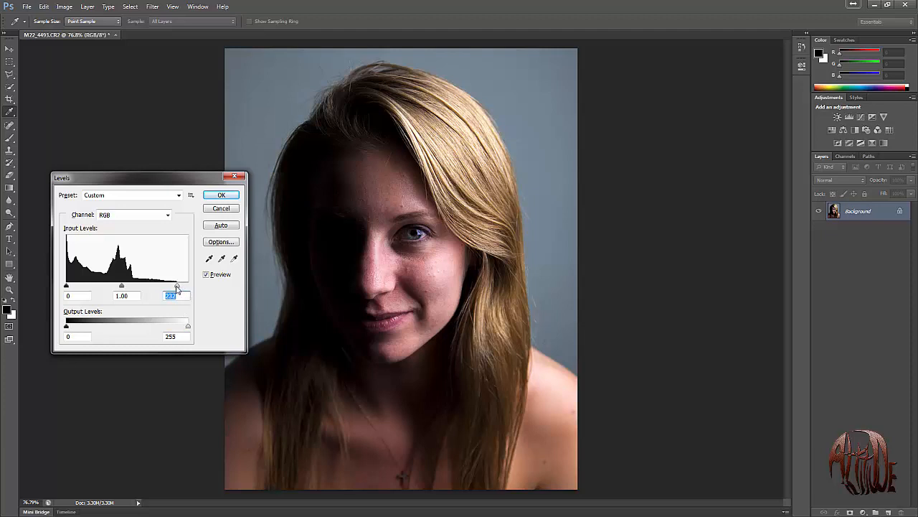
pyautogui.moveTo(178, 286); pyautogui.dragTo(179, 286)
pyautogui.click(230, 195)
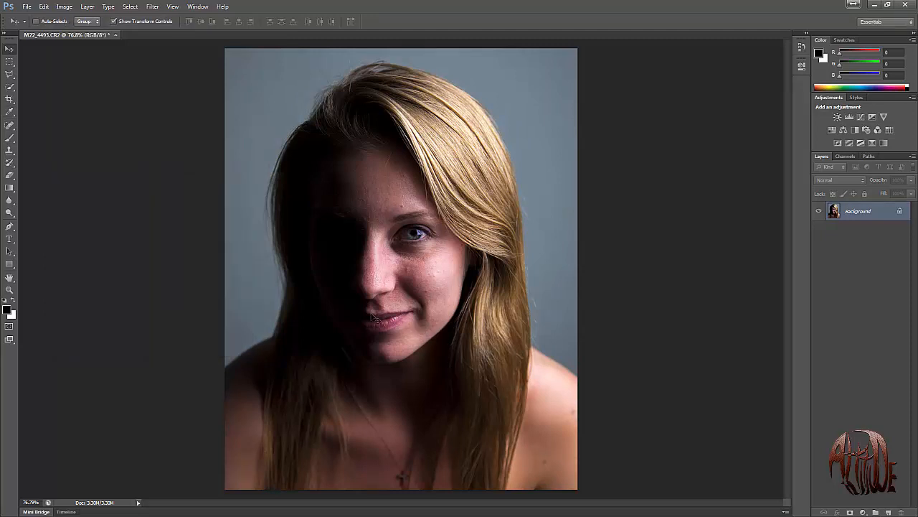
pyautogui.hotkey('ctrl', 'j')
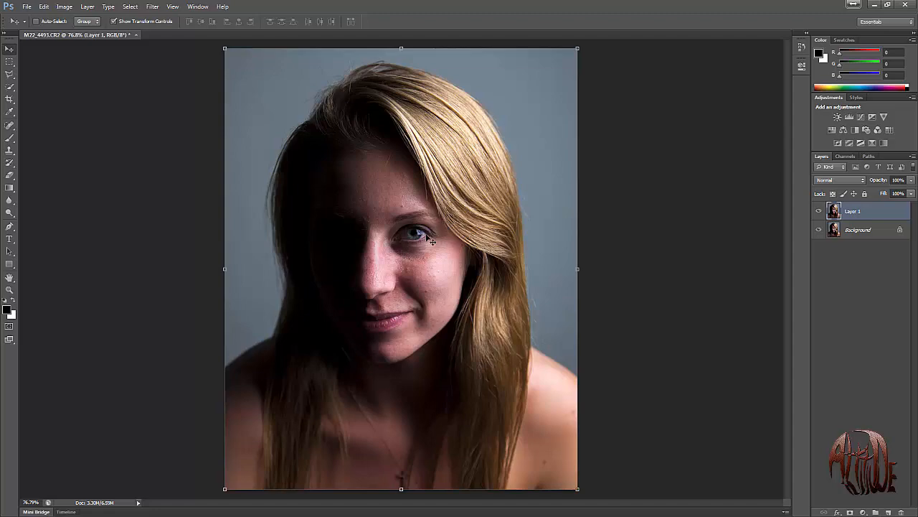
# In Quick Mask mode, paint over the entire lit eye, iris included, with a 13 px black brush.
pyautogui.press('z')
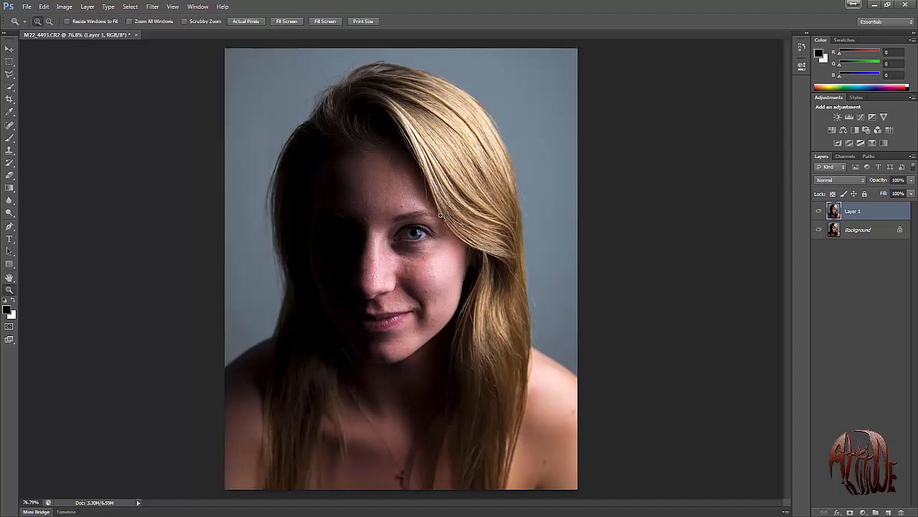
pyautogui.moveTo(444, 215); pyautogui.dragTo(378, 255)
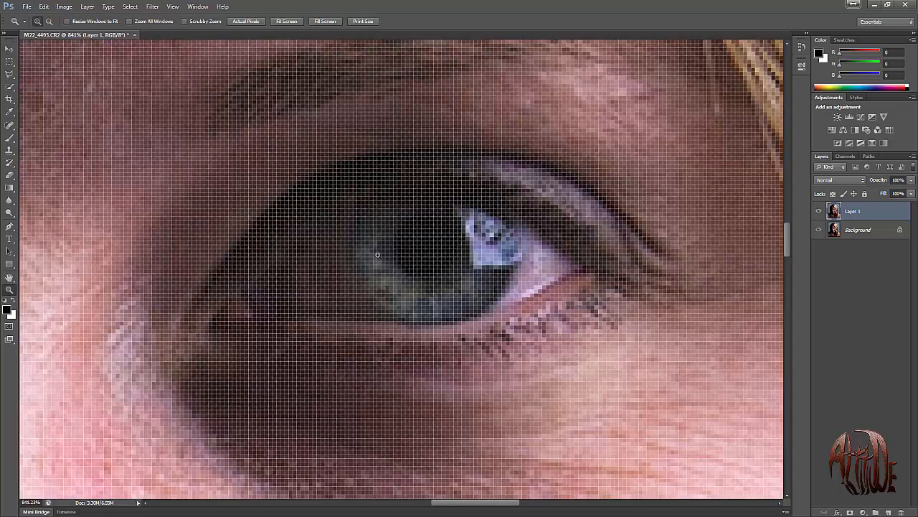
pyautogui.hotkey('ctrl', '-')
pyautogui.hotkey('ctrl', '-')
pyautogui.hotkey('ctrl', '-')
pyautogui.hotkey('ctrl', '-')
pyautogui.hotkey('ctrl', '-')
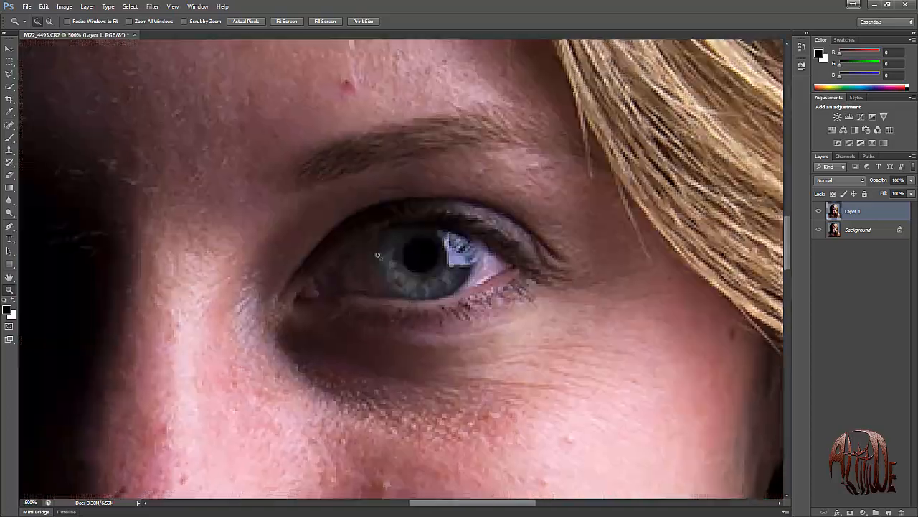
pyautogui.hotkey('ctrl', '-')
pyautogui.hotkey('ctrl', '-')
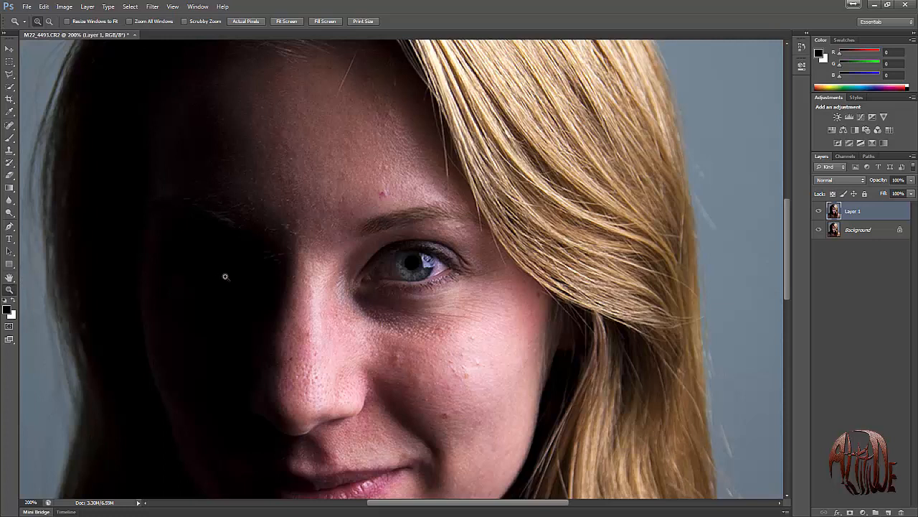
pyautogui.press('q')
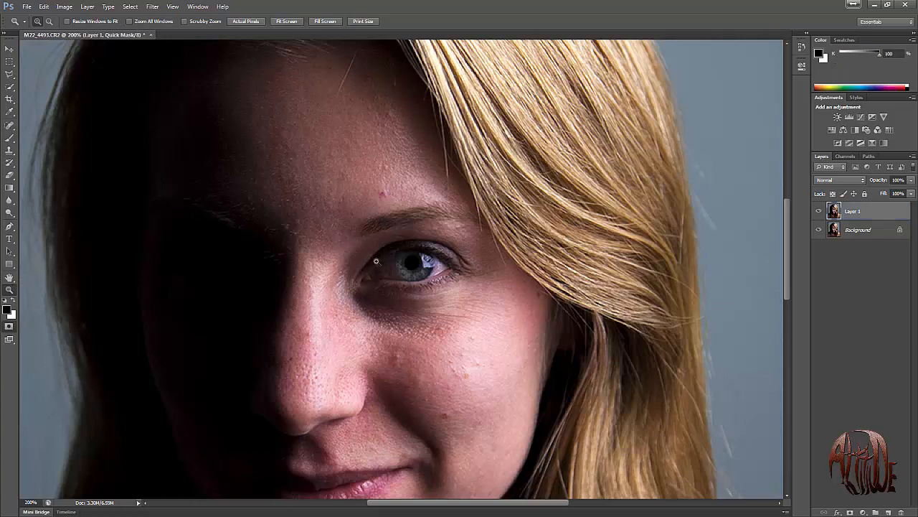
pyautogui.press('b')
pyautogui.rightClick(262, 190)
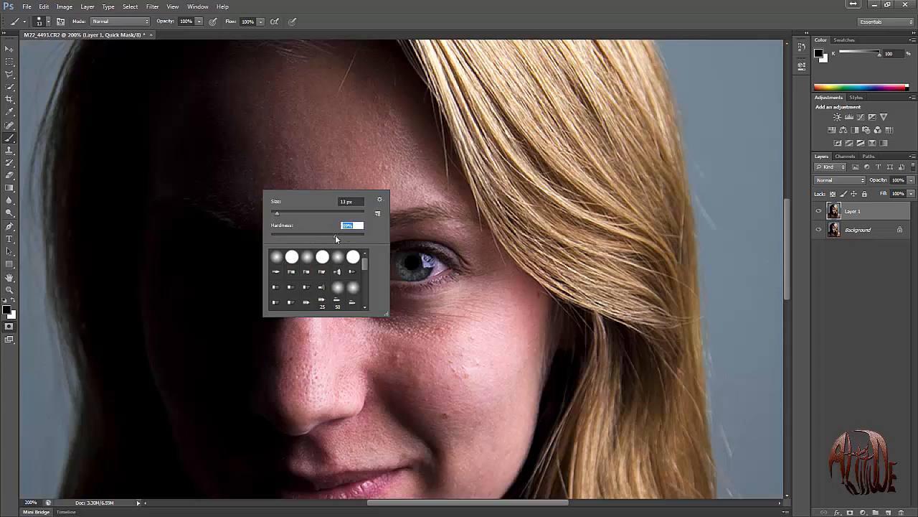
pyautogui.click(446, 13)
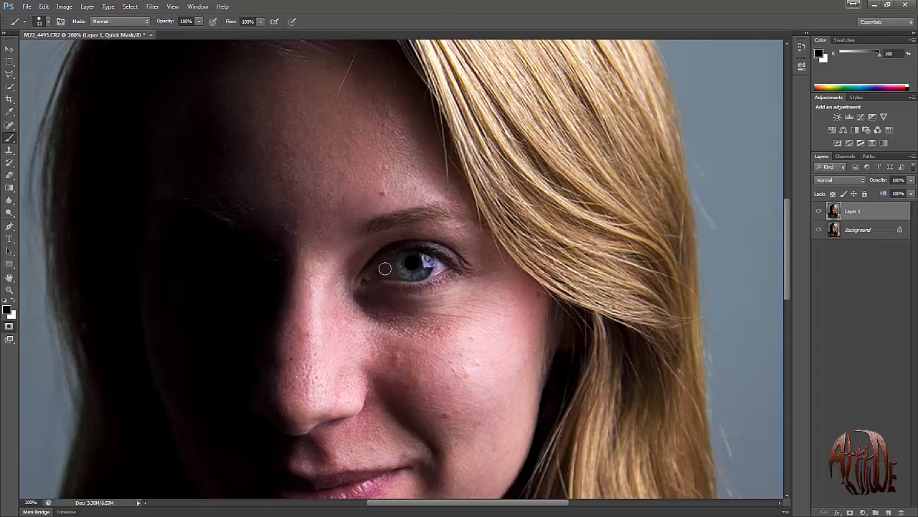
pyautogui.moveTo(378, 271)
pyautogui.mouseDown()
pyautogui.moveTo(410, 256)
pyautogui.moveTo(444, 269)
pyautogui.moveTo(381, 274)
pyautogui.moveTo(428, 265)
pyautogui.moveTo(407, 265)
pyautogui.mouseUp()
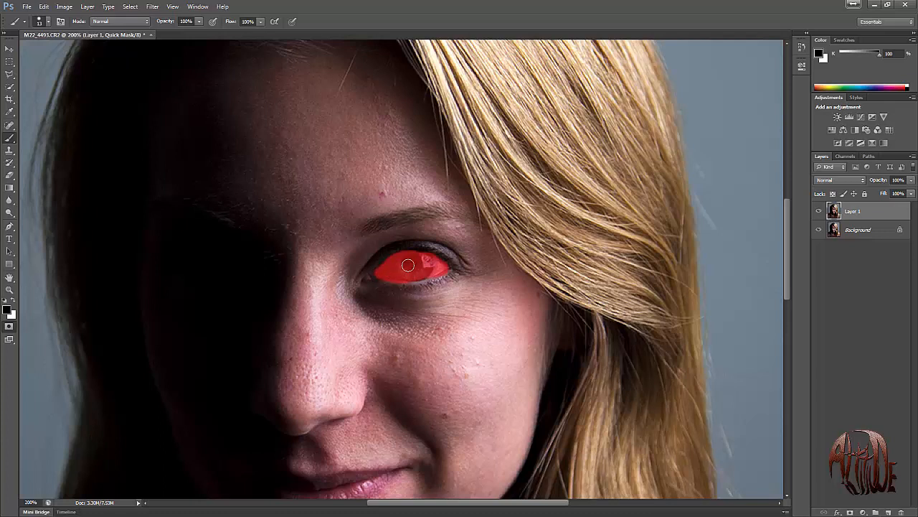
# Remove the iris from the quick mask with a 45 px white brush and convert the mask into a selection of the eye white.
pyautogui.press('x')
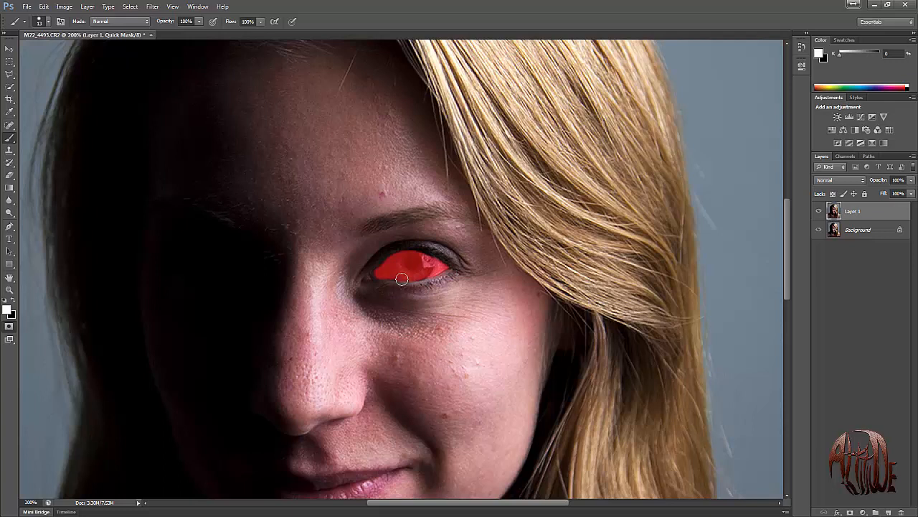
pyautogui.press('x')
pyautogui.press(']')
pyautogui.press(']')
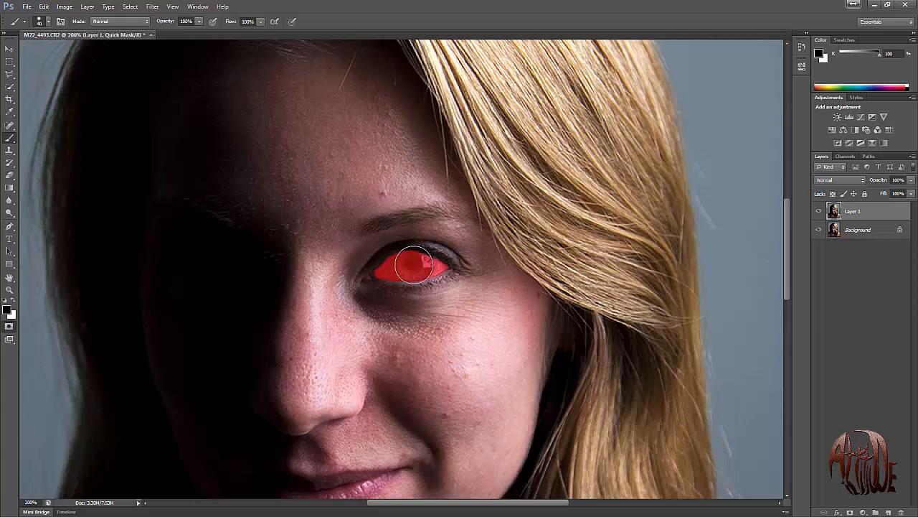
pyautogui.press(']')
pyautogui.press('x')
pyautogui.click(413, 263)
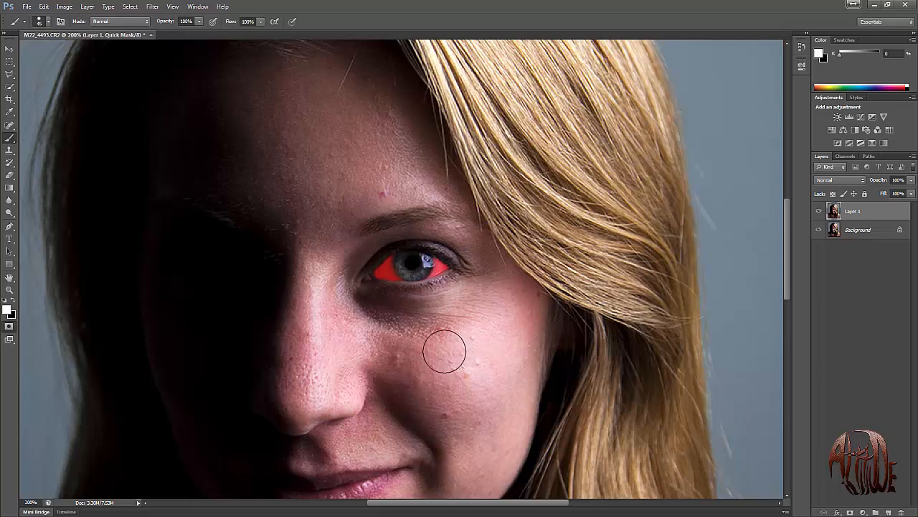
pyautogui.press('q')
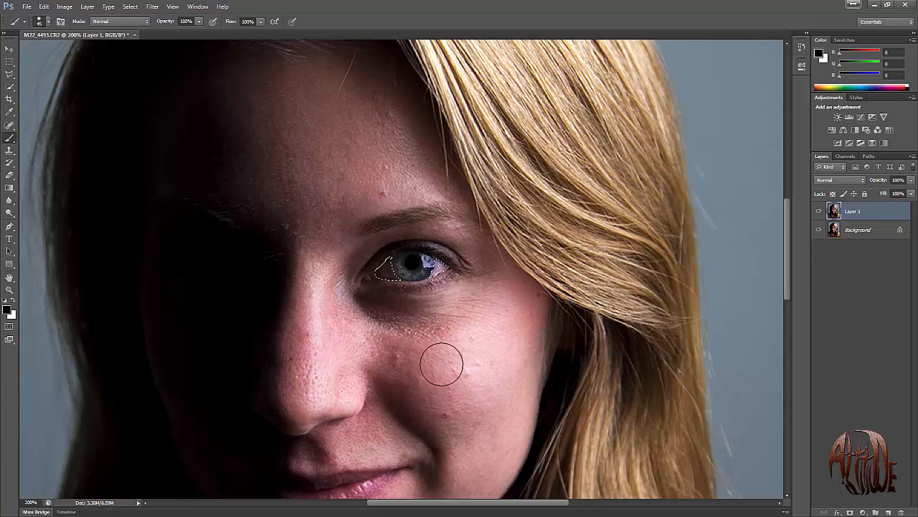
# Reduce the saturation of the selected eye white to -33 with a Hue/Saturation adjustment.
pyautogui.moveTo(441, 364)
pyautogui.mouseDown()
pyautogui.moveTo(429, 366)
pyautogui.moveTo(420, 337)
pyautogui.mouseUp()
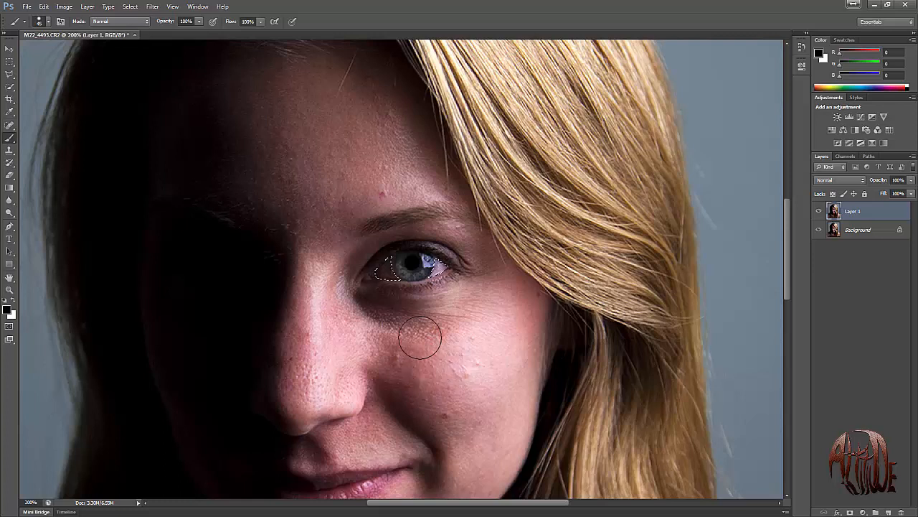
pyautogui.press('i')
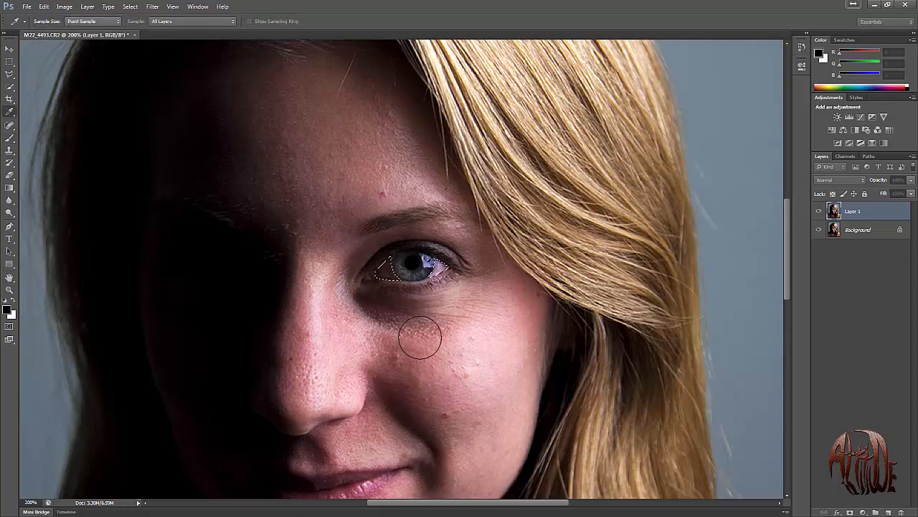
pyautogui.hotkey('ctrl', 'u')
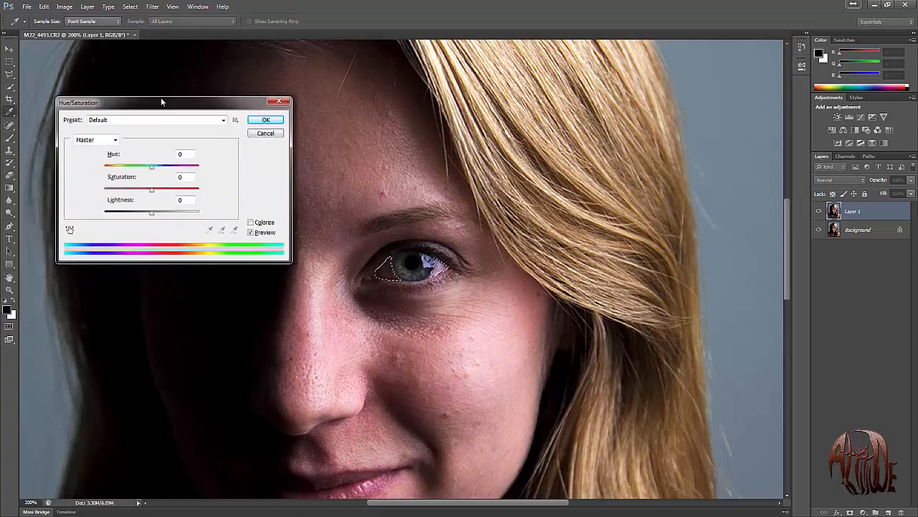
pyautogui.moveTo(161, 97); pyautogui.dragTo(198, 97)
pyautogui.moveTo(191, 184); pyautogui.dragTo(172, 185)
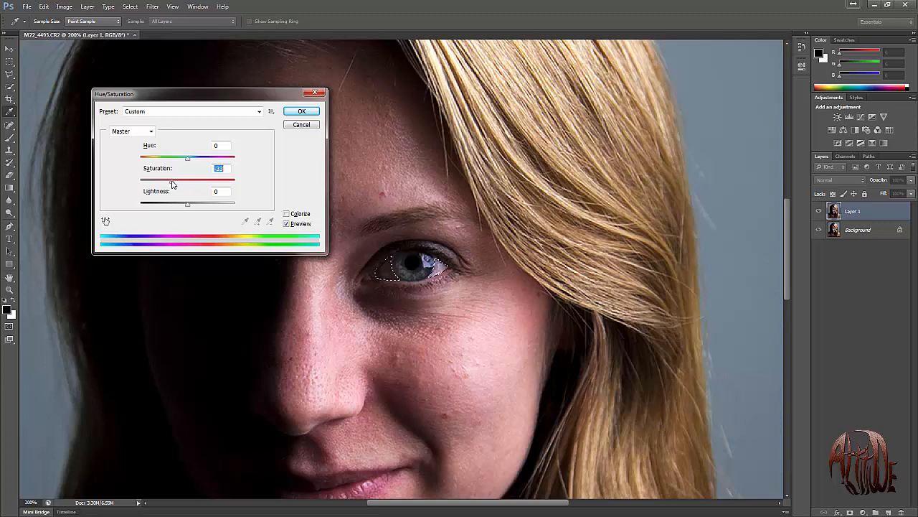
pyautogui.click(298, 113)
pyautogui.press('b')
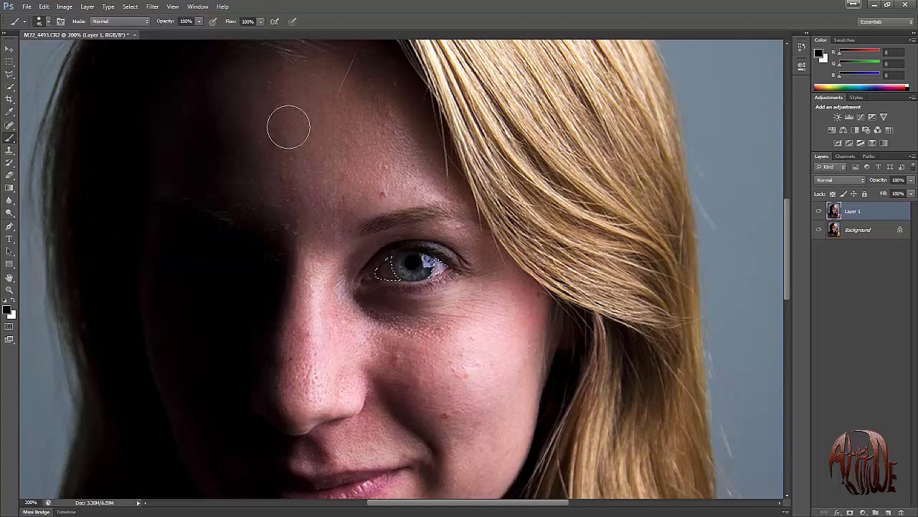
# Brighten the selected eye white with Levels, setting the midtone input to 1.14 and the white input to 213, and deselect.
pyautogui.hotkey('ctrl', 'l')
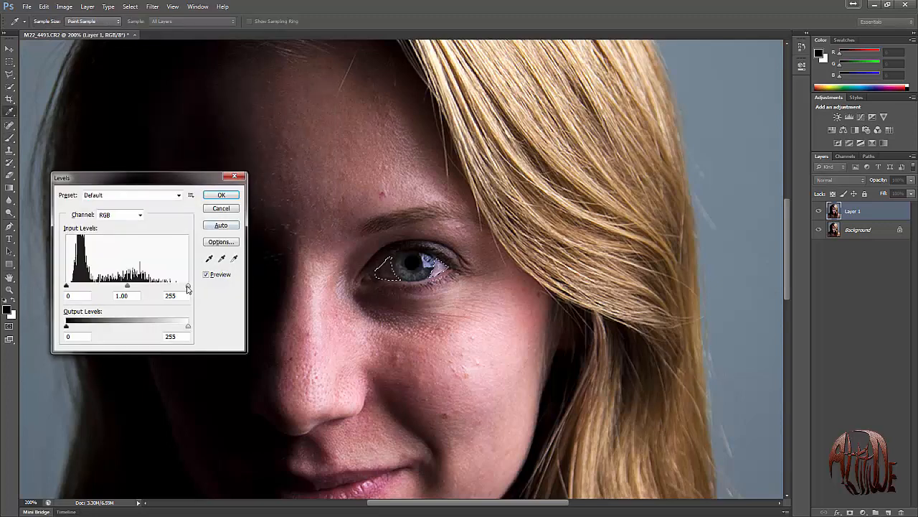
pyautogui.moveTo(188, 288); pyautogui.dragTo(113, 288)
pyautogui.click(221, 196)
pyautogui.press('b')
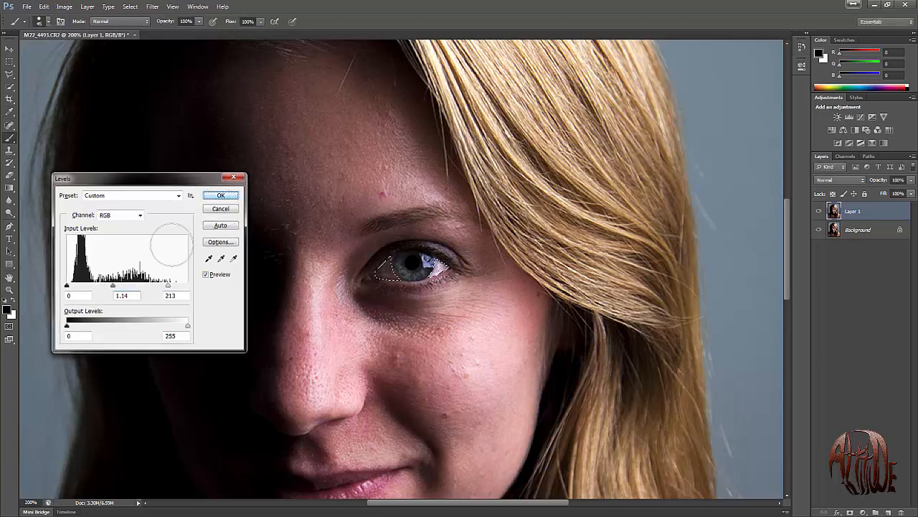
pyautogui.click(9, 61)
pyautogui.hotkey('ctrl', 'd')
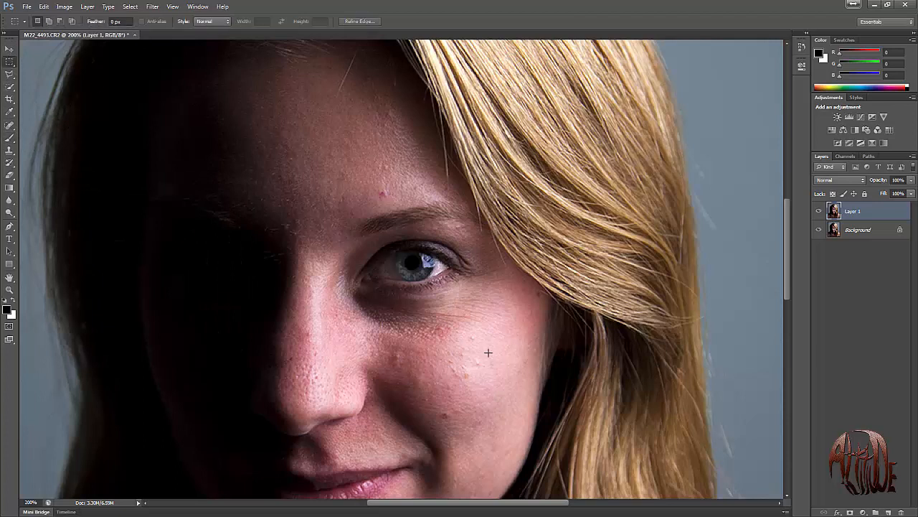
# Compare the eye before and after the white correction by repeatedly hiding and showing Layer 1.
pyautogui.click(819, 213)
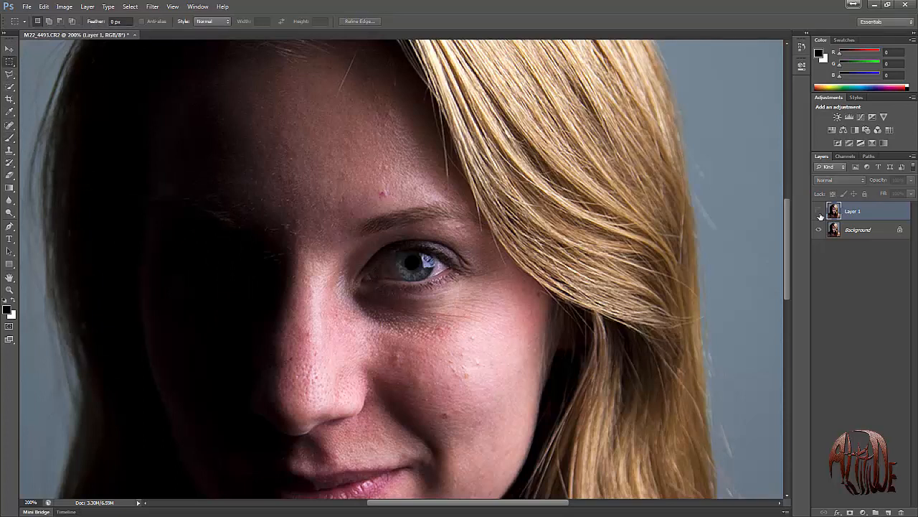
pyautogui.click(819, 213)
pyautogui.click(820, 214)
pyautogui.click(820, 213)
pyautogui.click(819, 213)
pyautogui.click(819, 213)
pyautogui.click(819, 213)
pyautogui.click(820, 213)
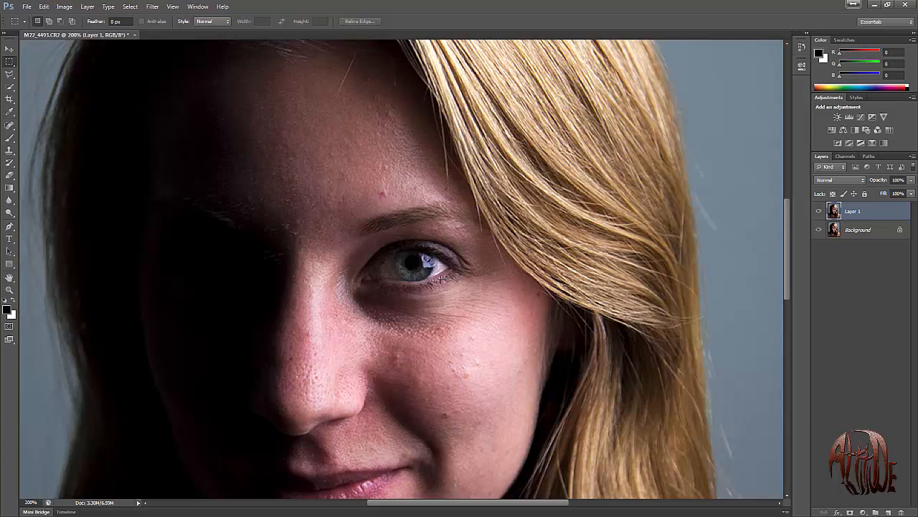
# Mask the iris in Quick Mask mode with a 45 px brush, trim the overlap on the upper lid, and convert it to a selection.
pyautogui.press('q')
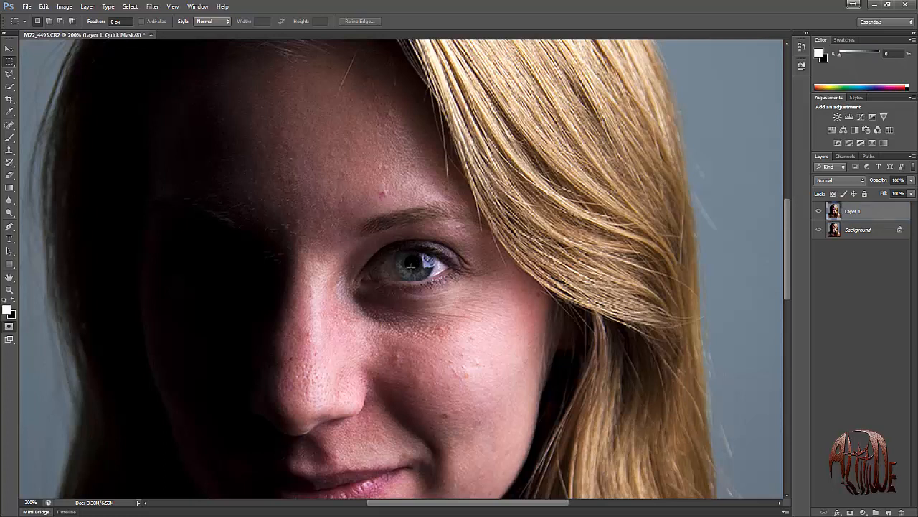
pyautogui.press('x')
pyautogui.press('b')
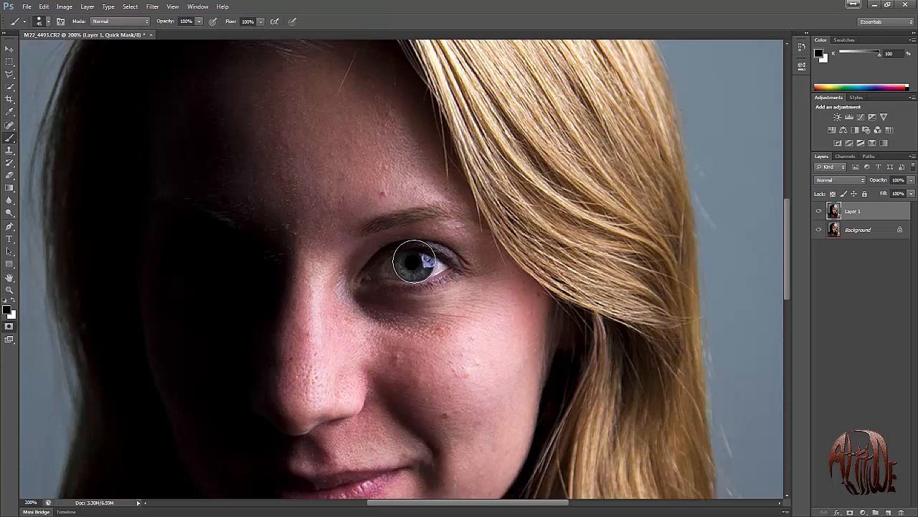
pyautogui.click(414, 262)
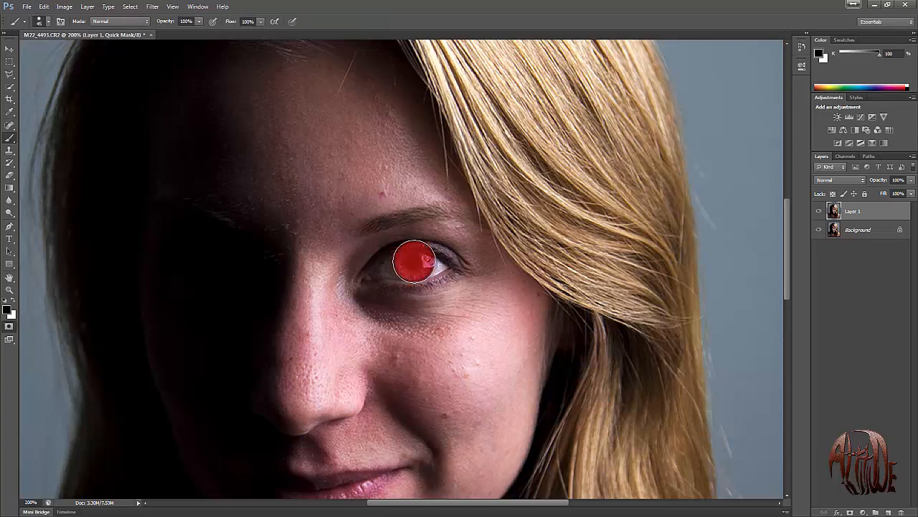
pyautogui.press('x')
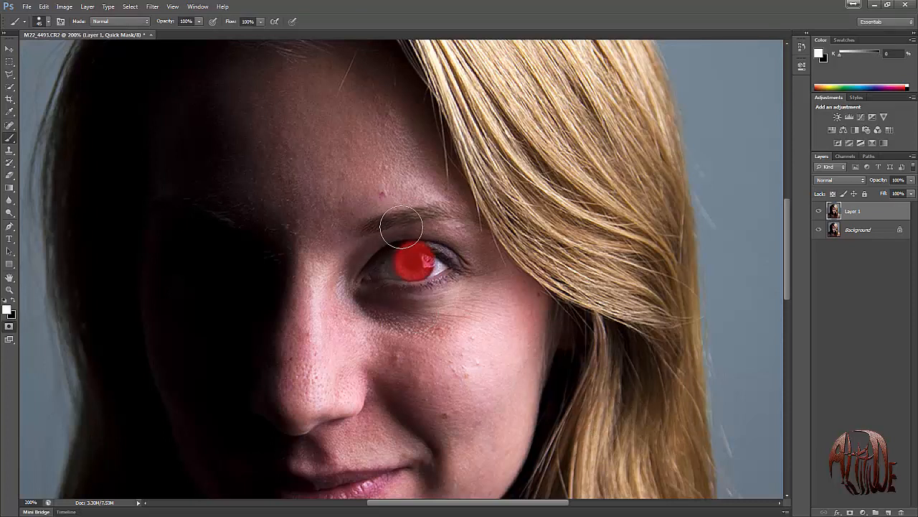
pyautogui.moveTo(402, 226); pyautogui.dragTo(456, 237)
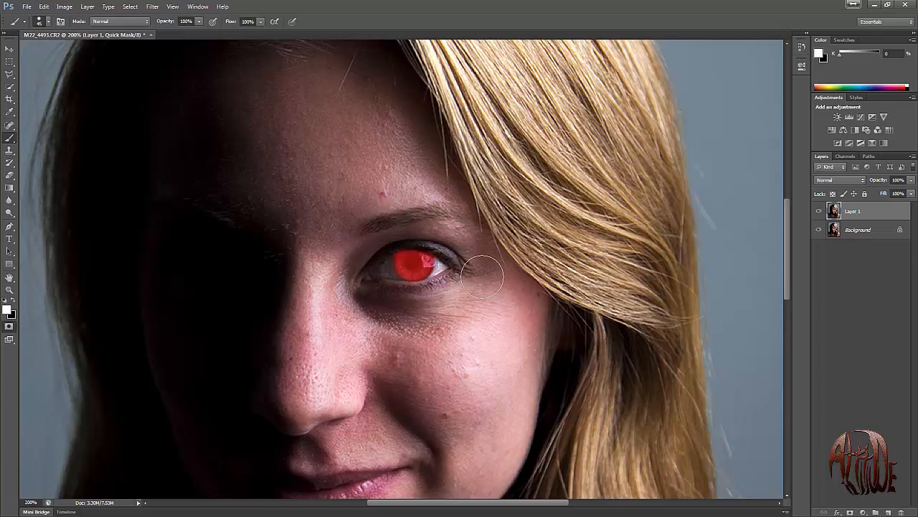
pyautogui.press('q')
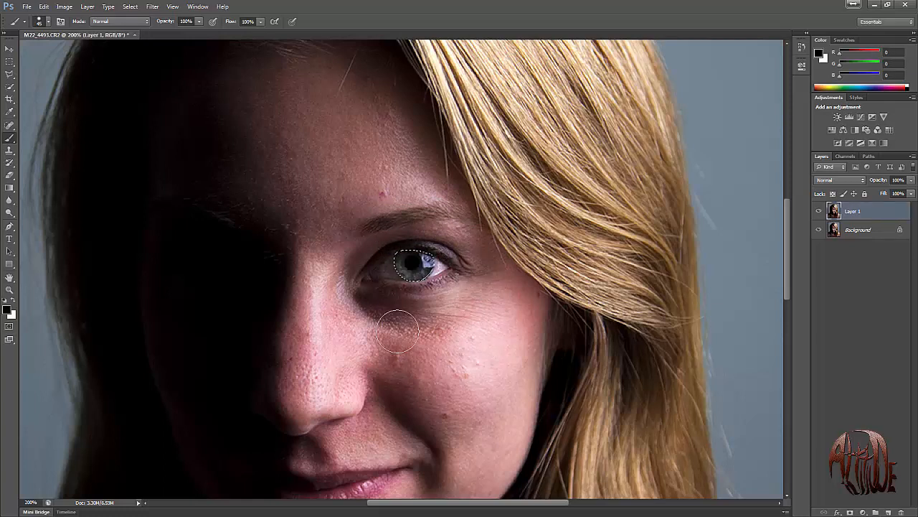
# Brighten the selected iris with Levels by lowering the white input level to about 240.
pyautogui.hotkey('ctrl', 'l')
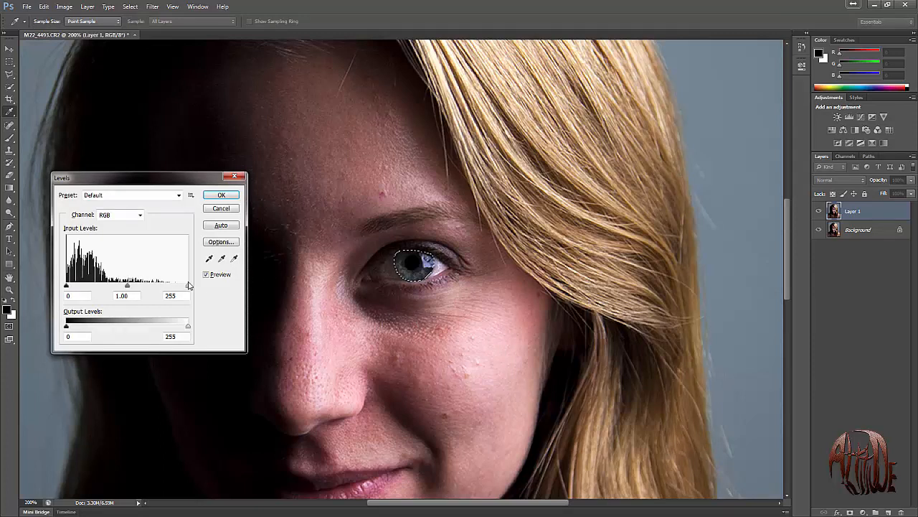
pyautogui.moveTo(188, 286)
pyautogui.mouseDown()
pyautogui.moveTo(171, 287)
pyautogui.moveTo(181, 285)
pyautogui.mouseUp()
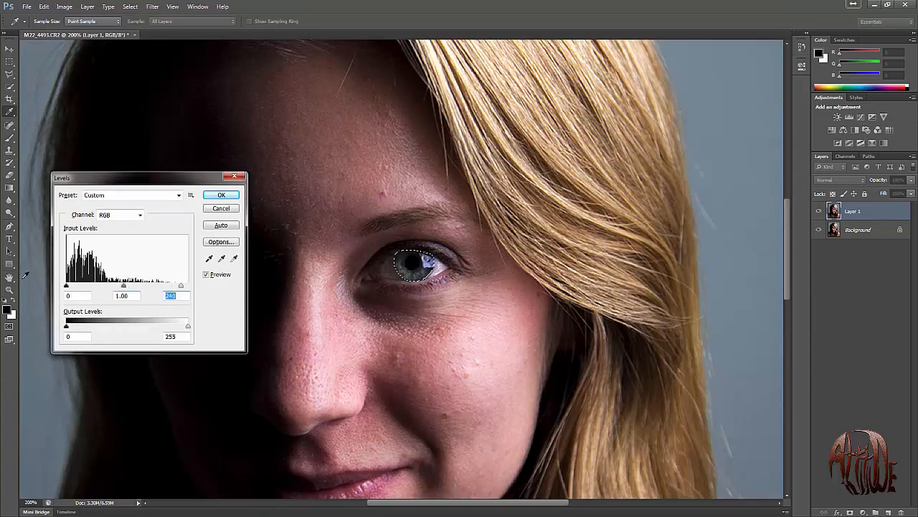
pyautogui.click(221, 196)
# Raise the saturation of the selected iris slightly with a Hue/Saturation adjustment and remove the selection.
pyautogui.hotkey('ctrl', 'u')
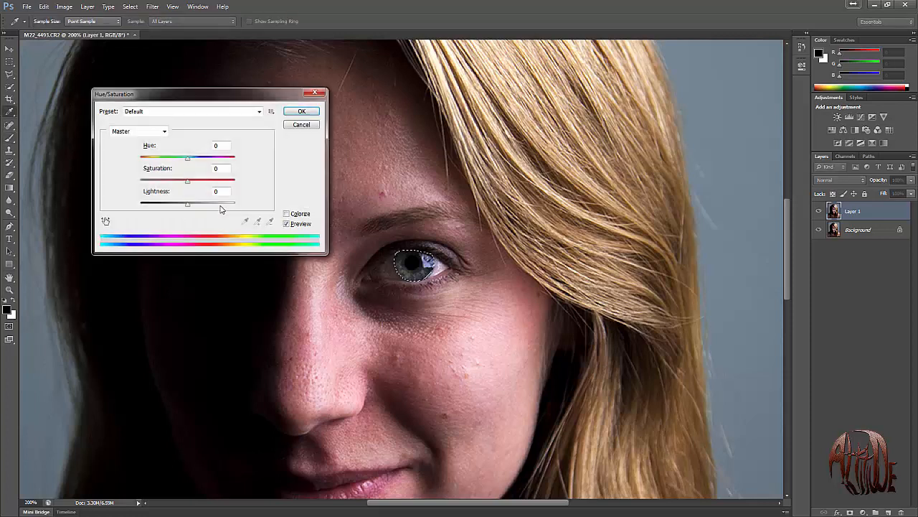
pyautogui.moveTo(188, 183)
pyautogui.mouseDown()
pyautogui.moveTo(247, 182)
pyautogui.moveTo(198, 184)
pyautogui.mouseUp()
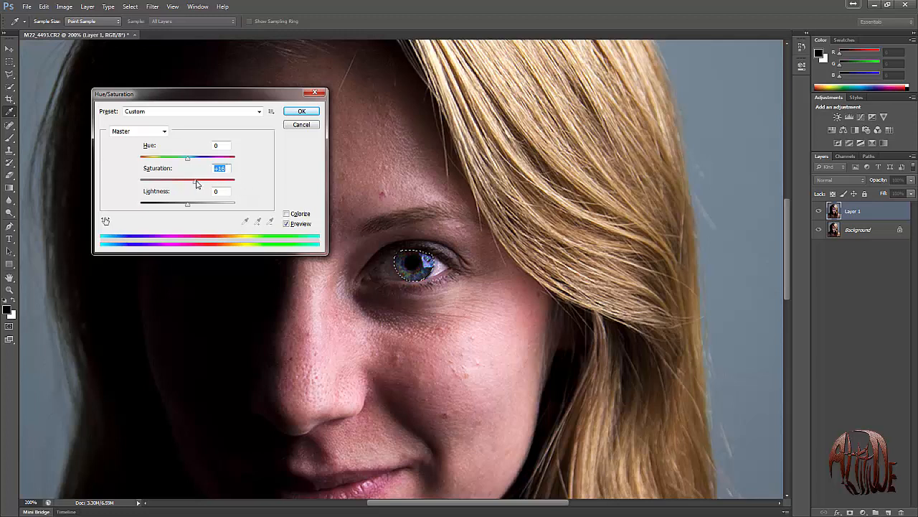
pyautogui.moveTo(196, 183); pyautogui.dragTo(194, 186)
pyautogui.click(302, 112)
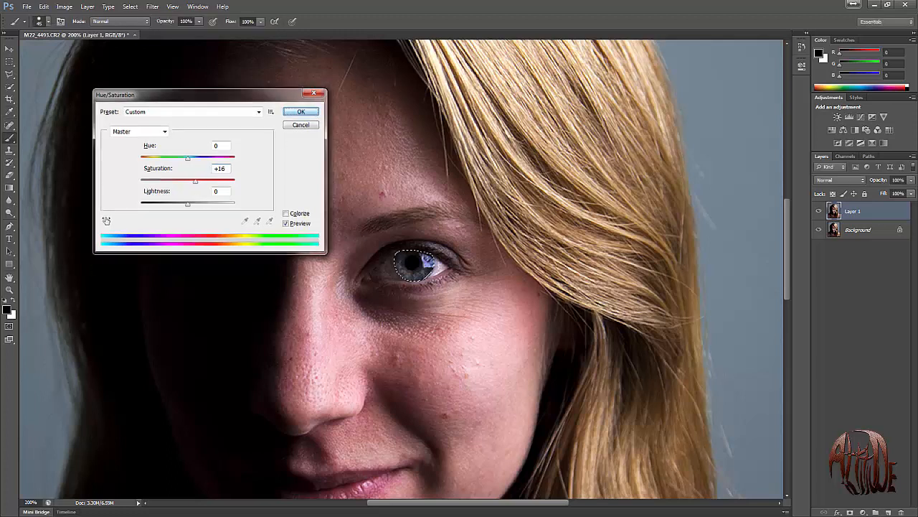
pyautogui.press('Return')
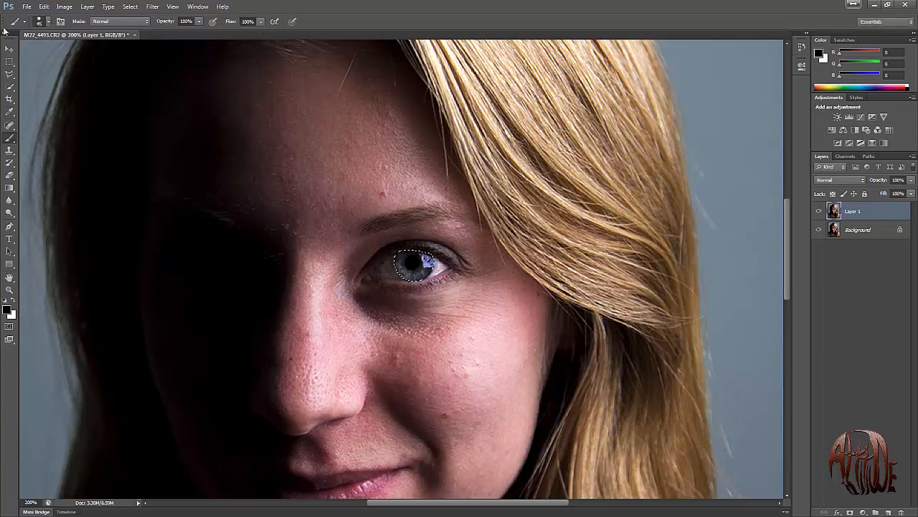
pyautogui.click(10, 62)
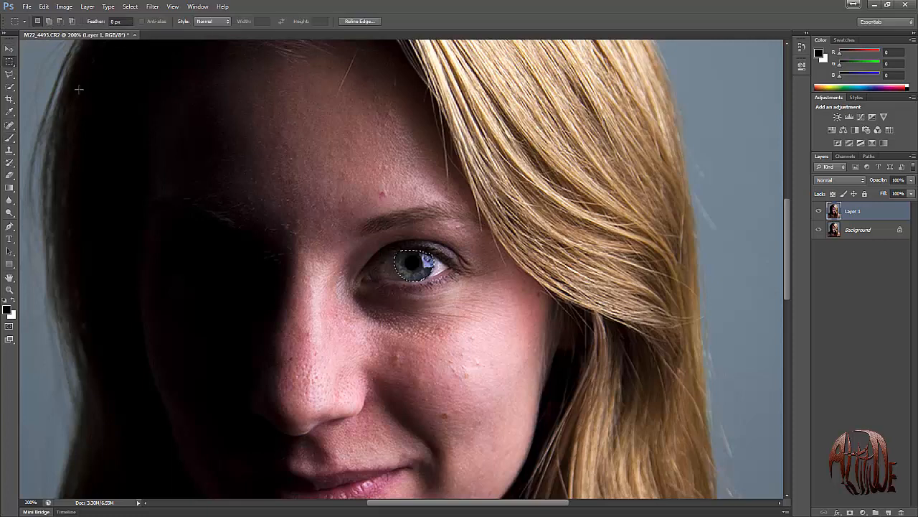
pyautogui.click(108, 100)
# Compare the whole portrait with and without the eye edits by switching Layer 1's visibility off and on.
pyautogui.hotkey('ctrl', '-')
pyautogui.hotkey('ctrl', '-')
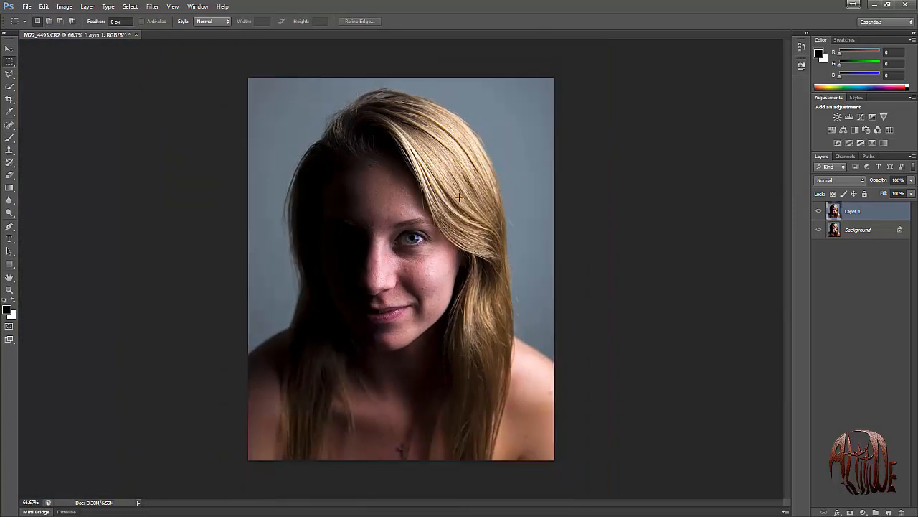
pyautogui.hotkey('ctrl', '+')
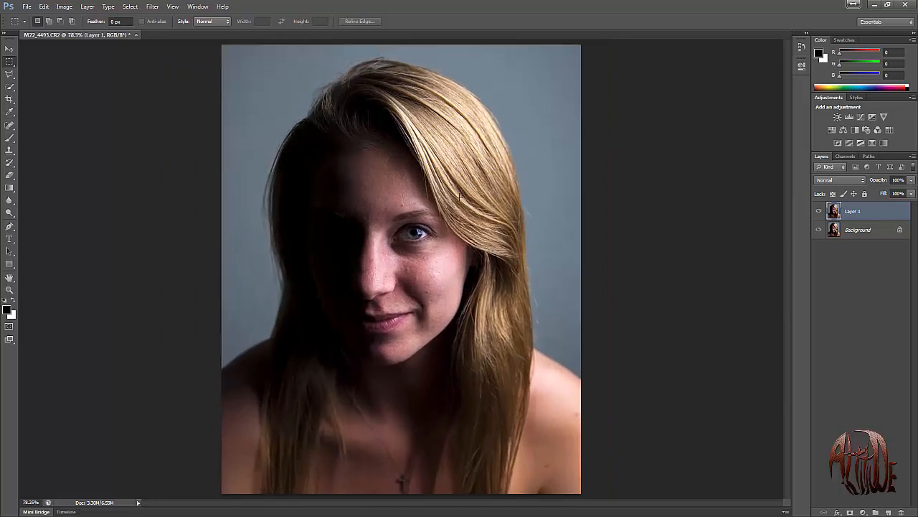
pyautogui.click(820, 212)
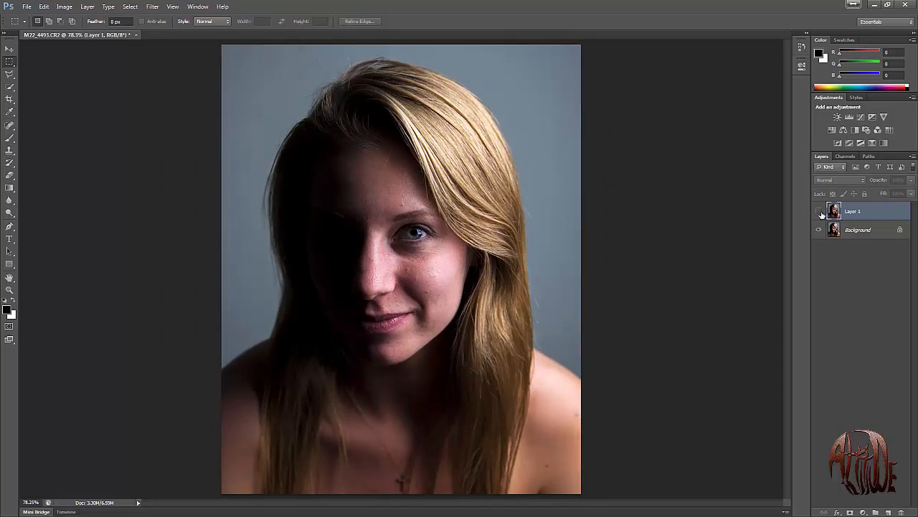
pyautogui.click(820, 212)
pyautogui.click(820, 212)
pyautogui.click(820, 211)
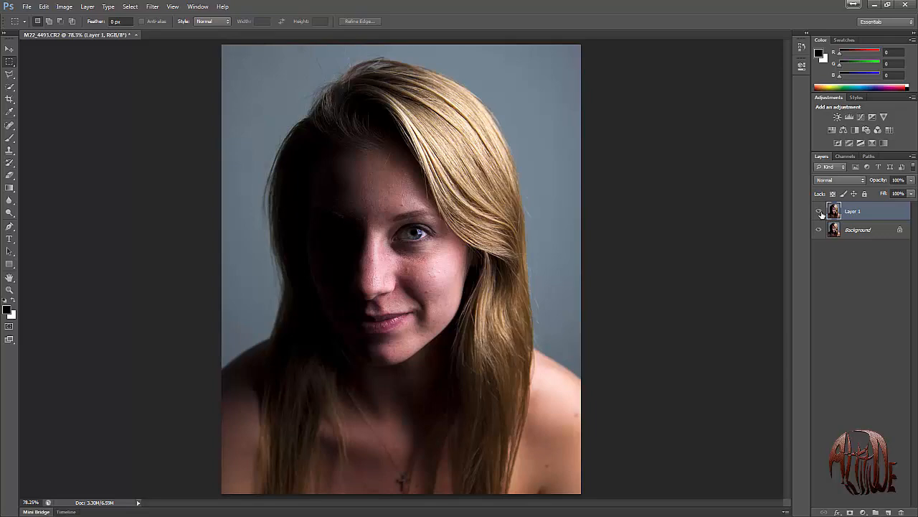
pyautogui.click(820, 212)
pyautogui.click(820, 212)
# Darken the eyebrow above the lit eye with the Burn tool, using a soft 25 px brush on midtones at 50% exposure.
pyautogui.press('z')
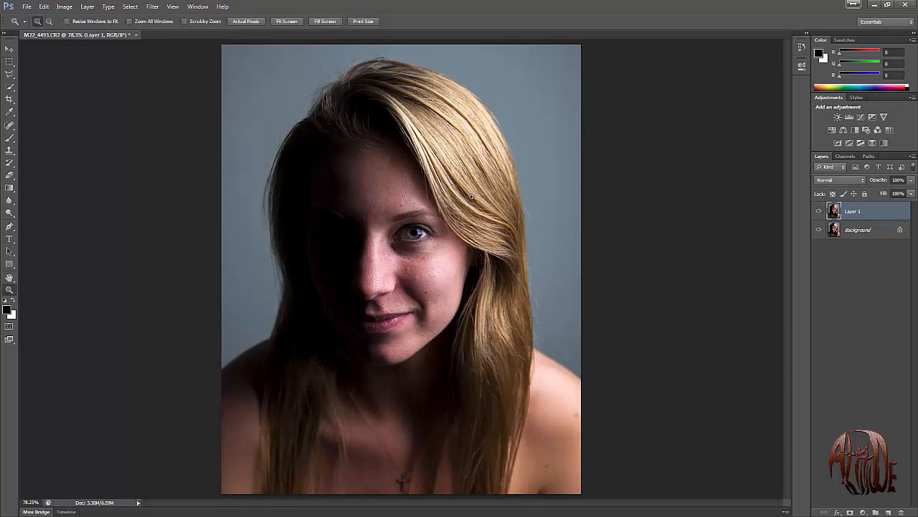
pyautogui.moveTo(471, 195); pyautogui.dragTo(359, 274)
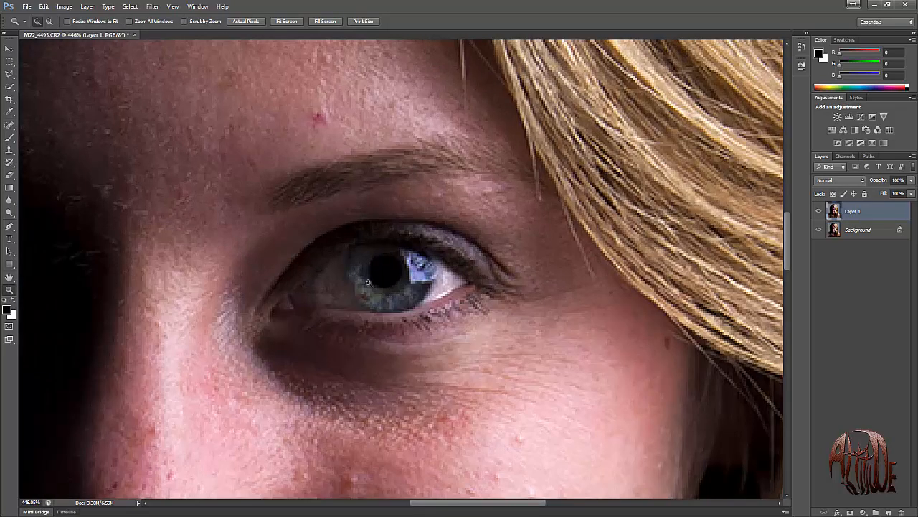
pyautogui.scroll(-2, 372, 280)
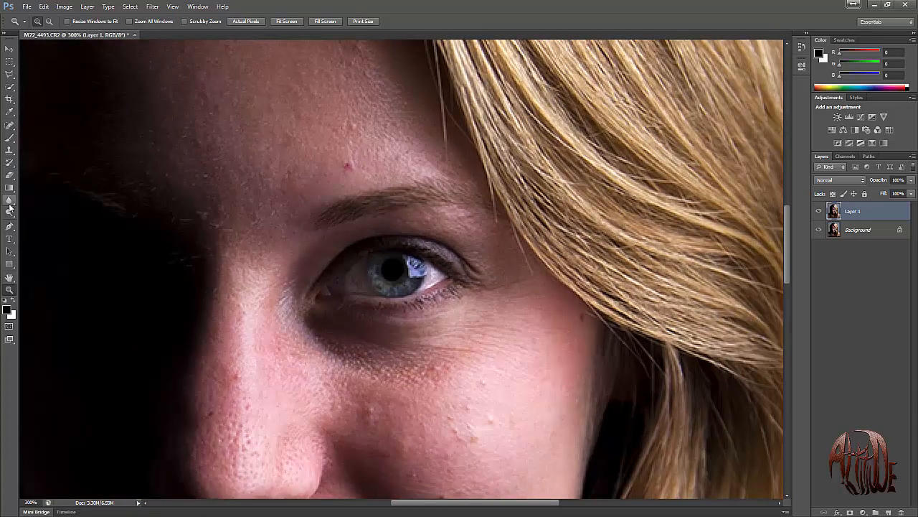
pyautogui.moveTo(10, 211); pyautogui.dragTo(24, 212)
pyautogui.click(43, 222)
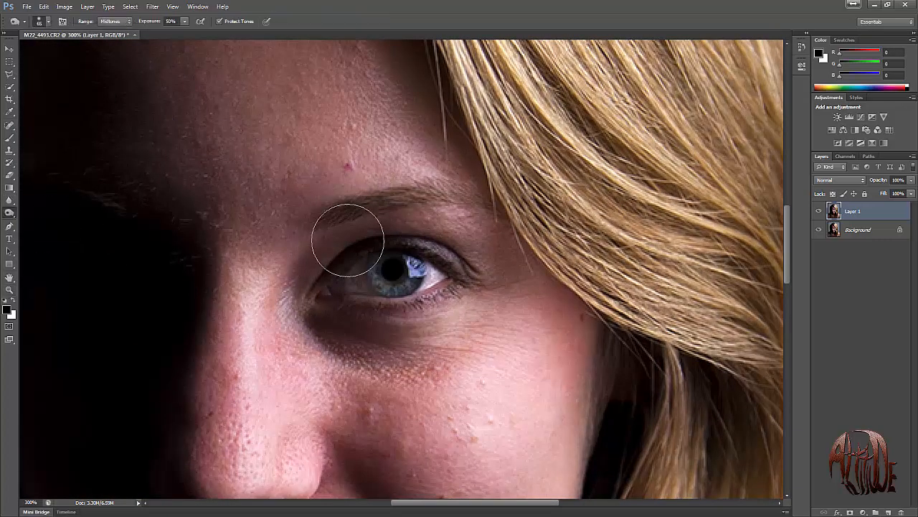
pyautogui.press('[')
pyautogui.press('[')
pyautogui.press('[')
pyautogui.press('[')
pyautogui.press('[')
pyautogui.press('[')
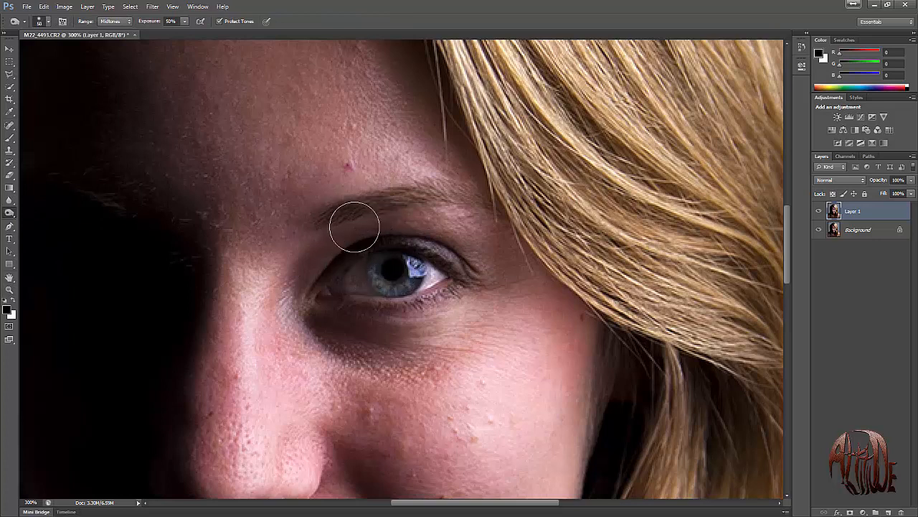
pyautogui.rightClick(330, 217)
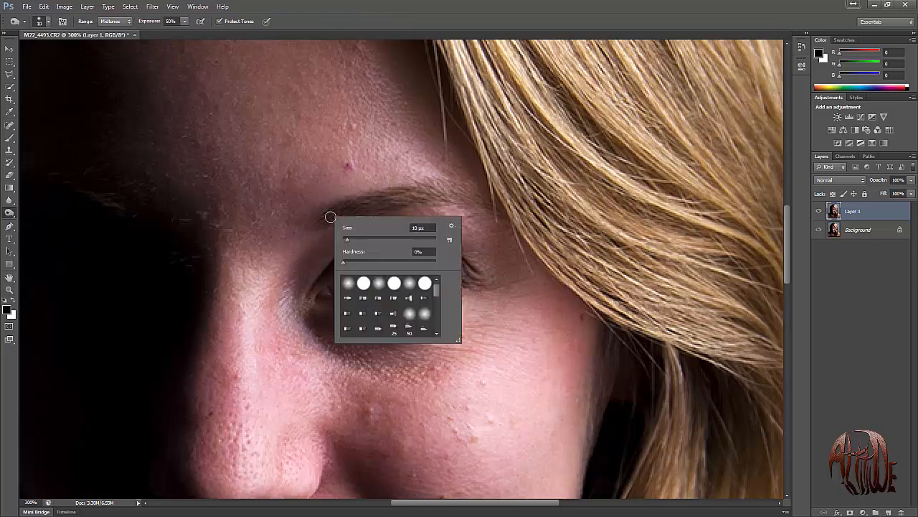
pyautogui.click(350, 263)
pyautogui.click(349, 264)
pyautogui.click(468, 23)
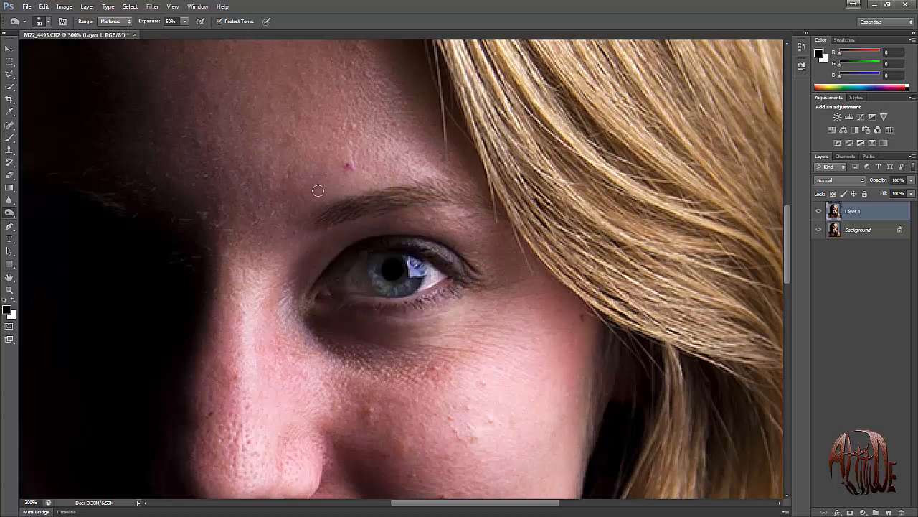
pyautogui.press(']')
pyautogui.press(']')
pyautogui.moveTo(343, 208); pyautogui.dragTo(449, 195)
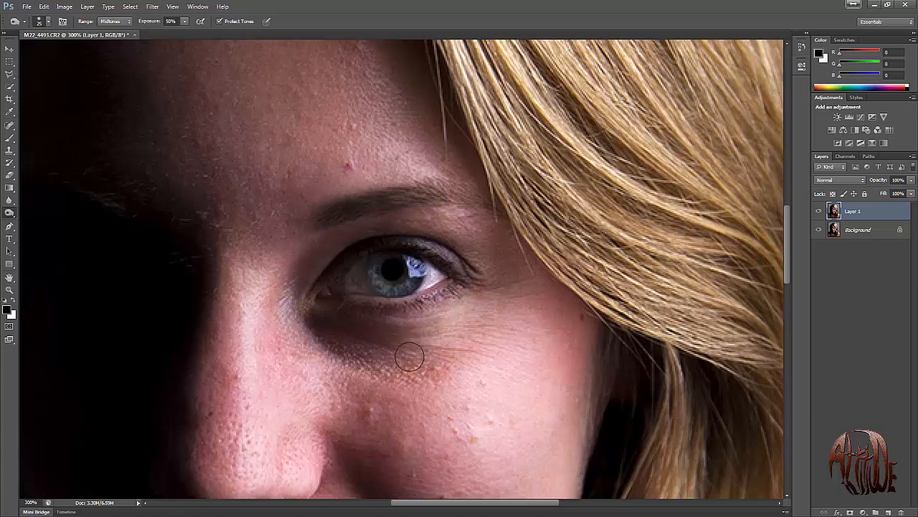
# Try a 50% burn stroke around the lit eye, undo it, and darken the upper eyelid area with exposure set to 25%.
pyautogui.moveTo(337, 218)
pyautogui.mouseDown()
pyautogui.moveTo(386, 199)
pyautogui.moveTo(474, 200)
pyautogui.mouseUp()
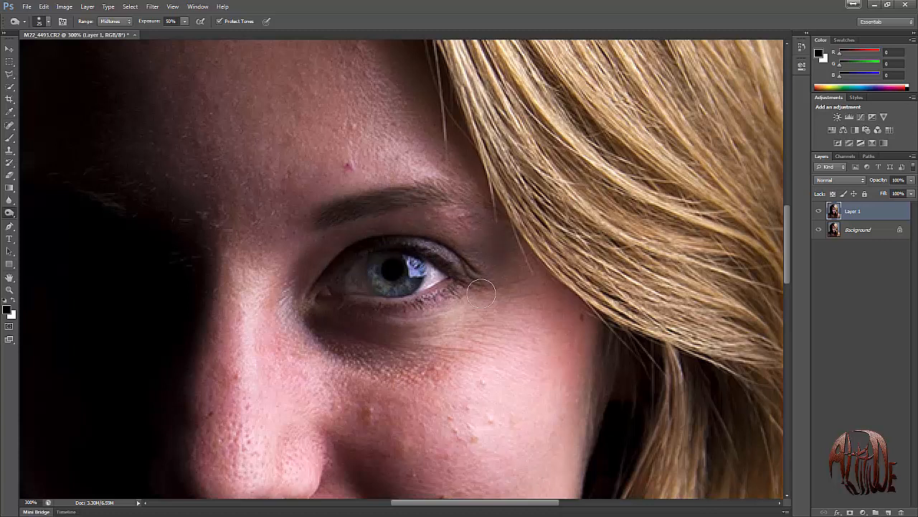
pyautogui.hotkey('ctrl', 'z')
pyautogui.click(170, 21)
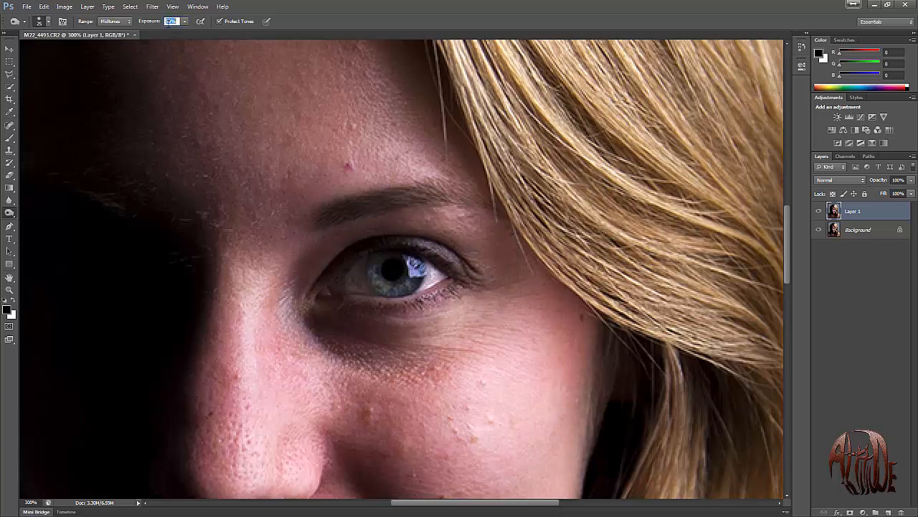
pyautogui.write('25')
pyautogui.press('Return')
pyautogui.moveTo(411, 223)
pyautogui.mouseDown()
pyautogui.moveTo(462, 222)
pyautogui.moveTo(446, 220)
pyautogui.moveTo(506, 239)
pyautogui.moveTo(488, 250)
pyautogui.mouseUp()
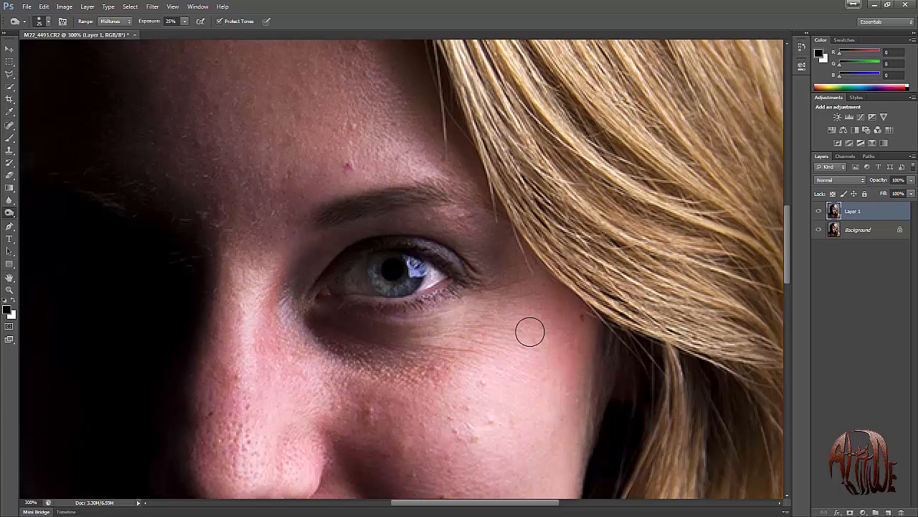
# Check the burned eyebrow and eyelid on the full portrait by repeatedly hiding and showing Layer 1.
pyautogui.hotkey('ctrl', '0')
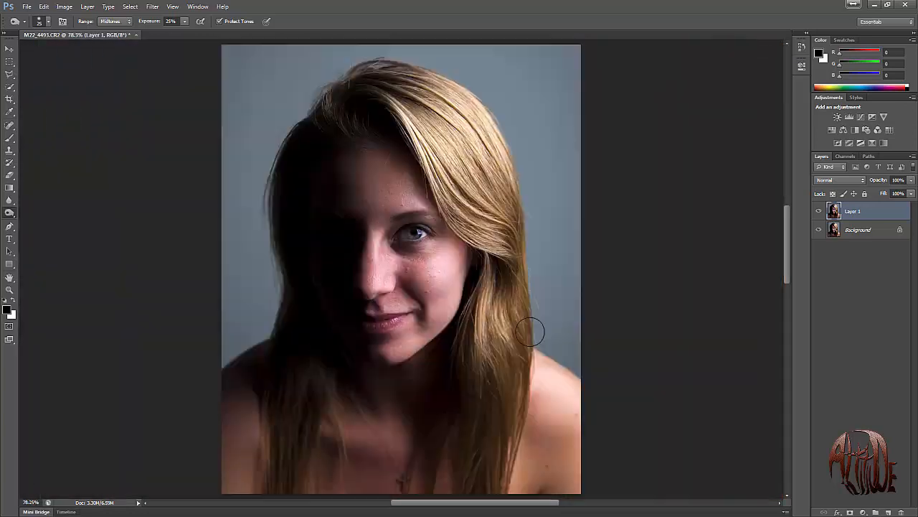
pyautogui.click(818, 213)
pyautogui.click(818, 213)
pyautogui.click(818, 212)
pyautogui.click(818, 212)
pyautogui.click(818, 213)
pyautogui.click(818, 212)
pyautogui.click(818, 212)
pyautogui.click(818, 212)
# Nudge the shadow side of the nose in Liquify with the Forward Warp tool at brush size 100, and apply the filter.
pyautogui.click(153, 7)
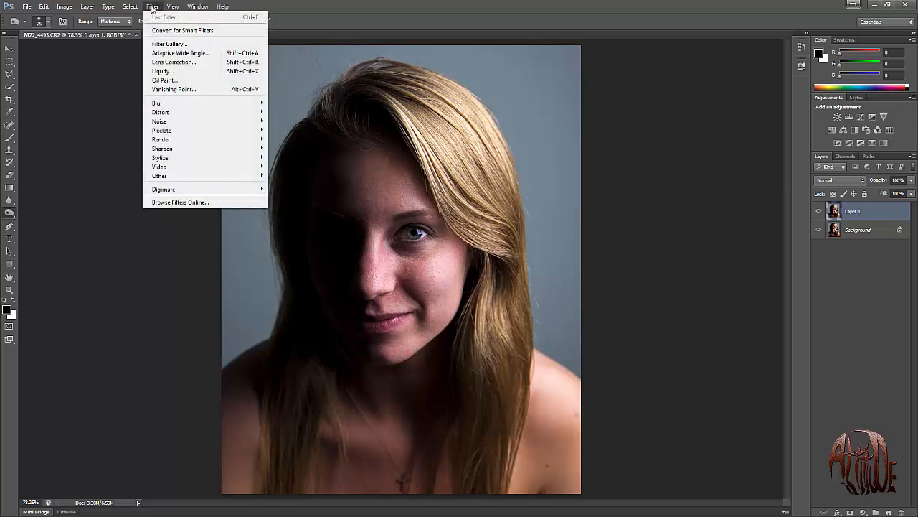
pyautogui.click(154, 73)
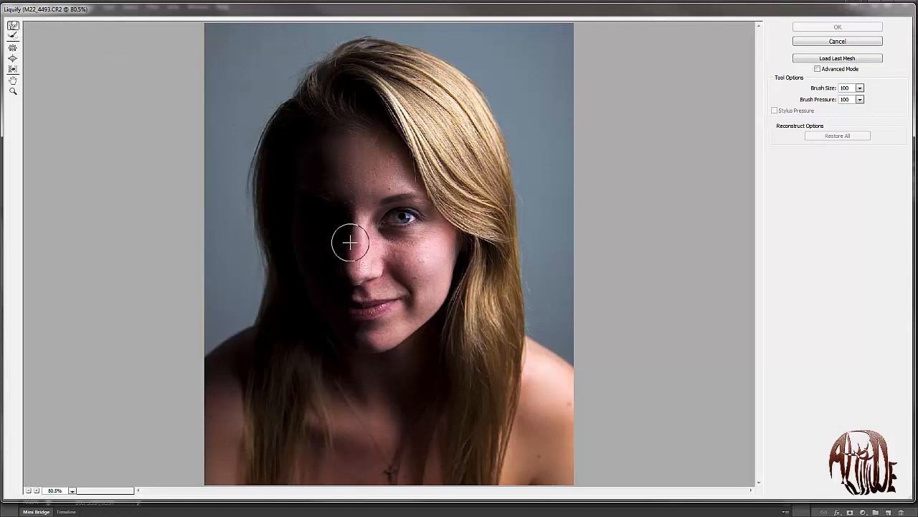
pyautogui.moveTo(349, 240); pyautogui.dragTo(348, 216)
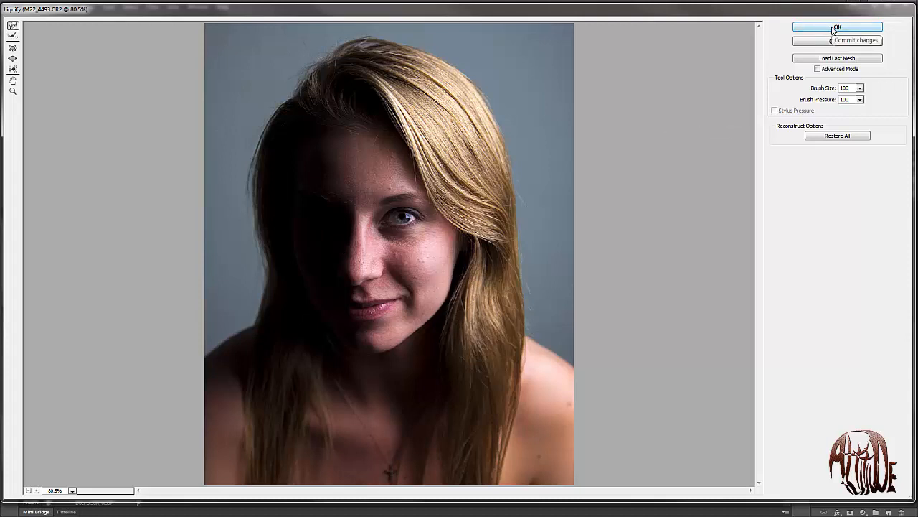
pyautogui.click(14, 57)
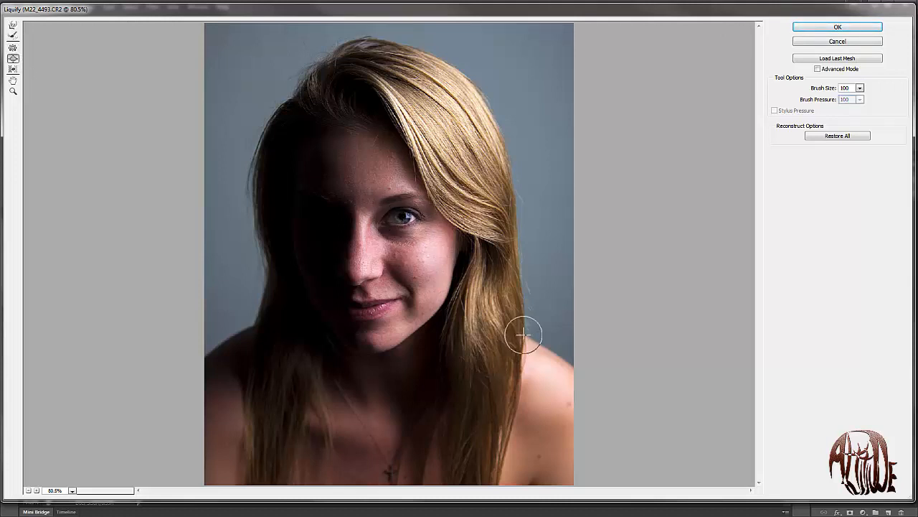
pyautogui.click(831, 29)
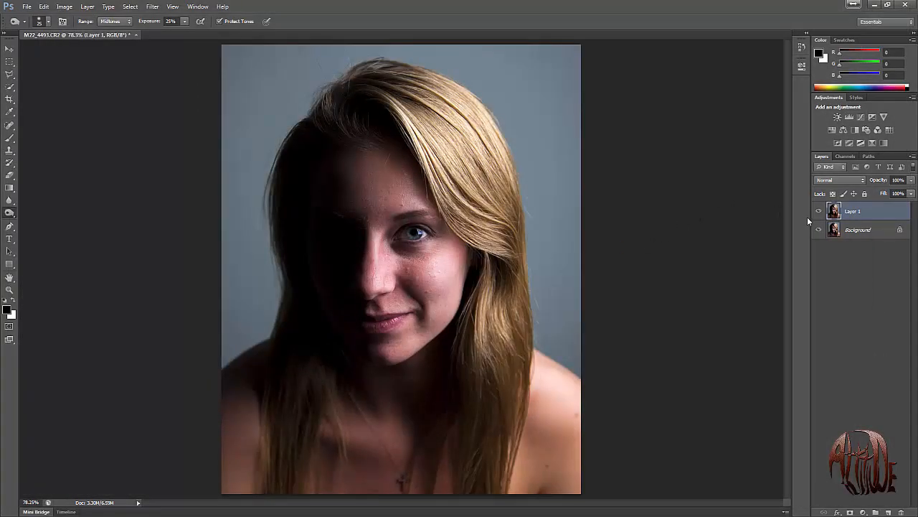
# Compare the portrait before and after the Liquify change by toggling Layer 1's visibility several times.
pyautogui.click(819, 212)
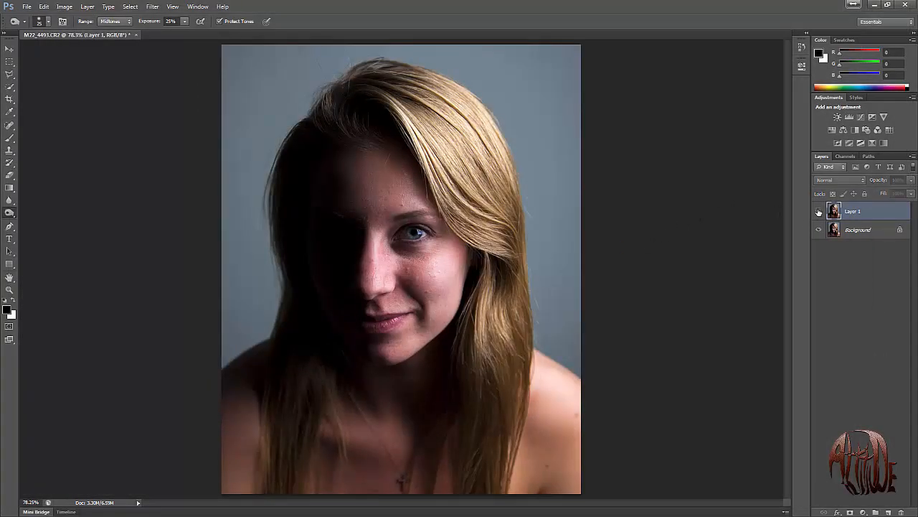
pyautogui.click(819, 212)
pyautogui.click(819, 212)
pyautogui.click(819, 212)
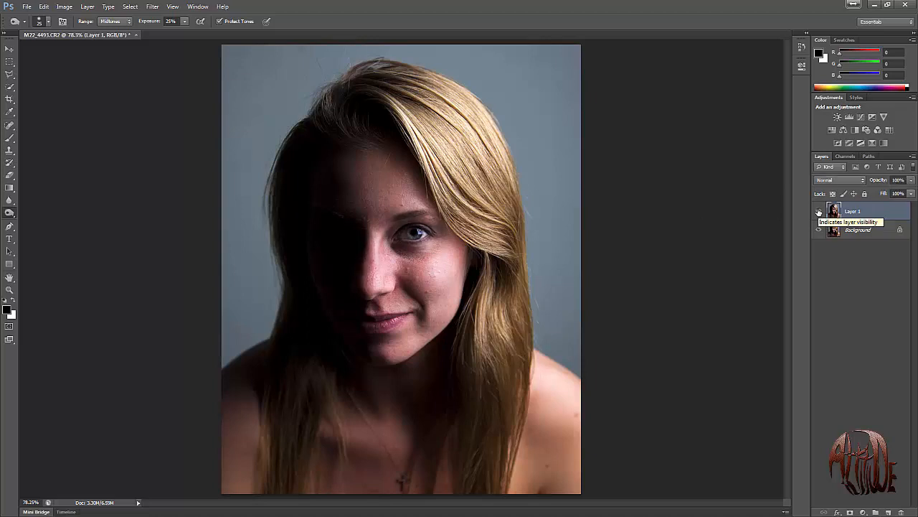
pyautogui.click(819, 212)
pyautogui.click(819, 211)
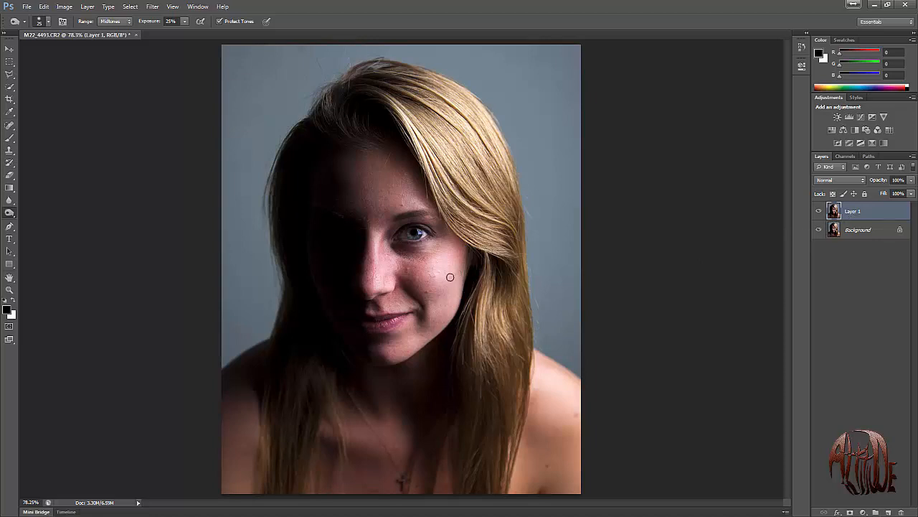
# Try the Spot Healing Brush at 19 px on the cheek blemish beside the nose.
pyautogui.press('z')
pyautogui.moveTo(479, 218); pyautogui.dragTo(329, 383)
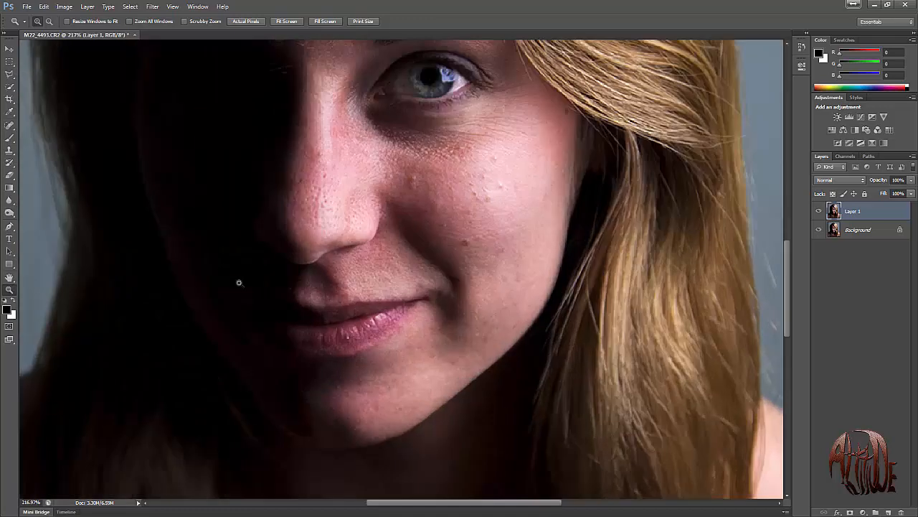
pyautogui.click(6, 128)
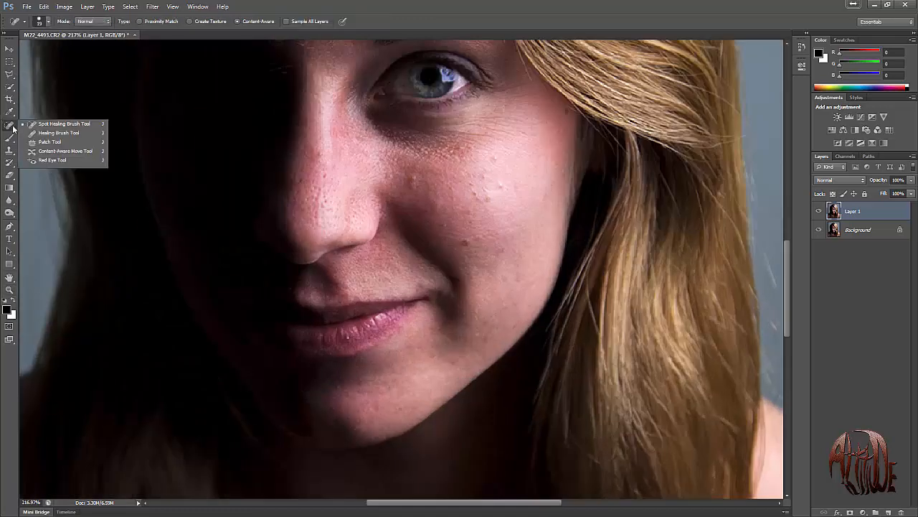
pyautogui.click(51, 125)
pyautogui.click(412, 180)
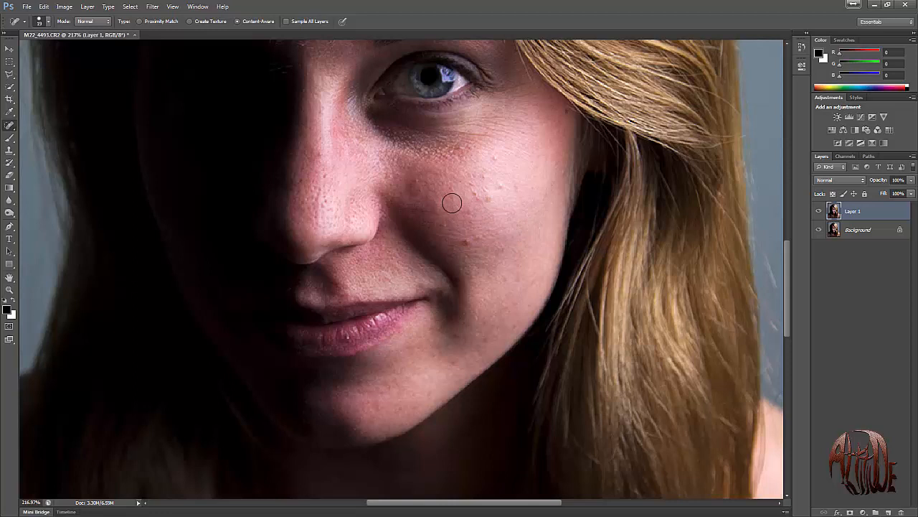
# Patch the blemishes on the cheek beside the nose with the Patch tool, using nearby clean skin as the source.
pyautogui.rightClick(15, 126)
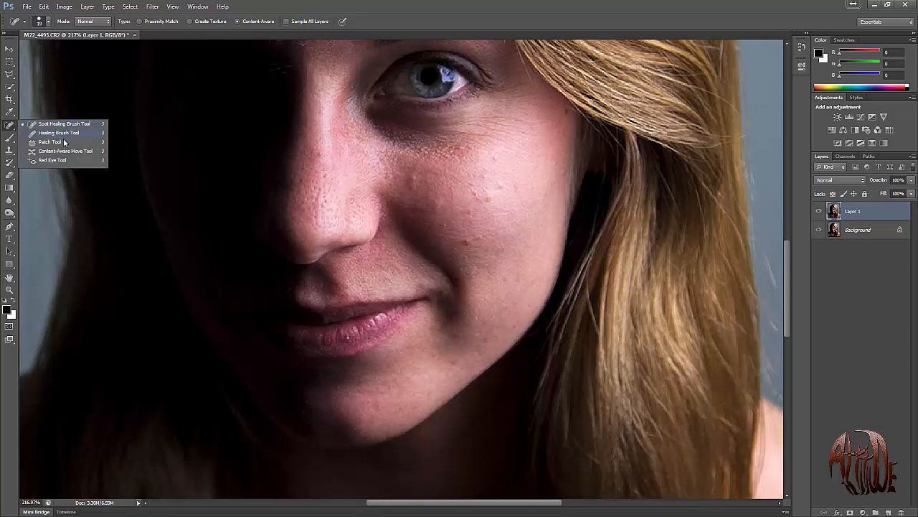
pyautogui.click(51, 142)
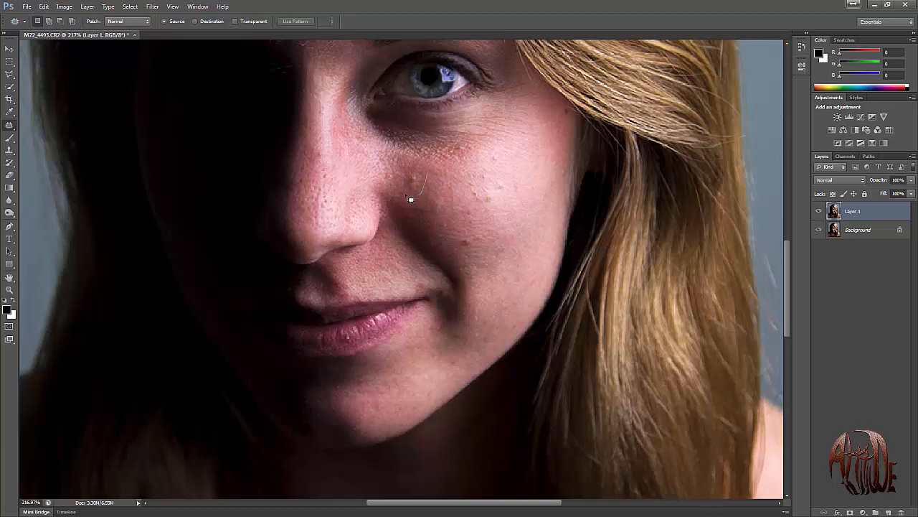
pyautogui.moveTo(406, 195)
pyautogui.mouseDown()
pyautogui.moveTo(406, 167)
pyautogui.moveTo(411, 177)
pyautogui.moveTo(436, 172)
pyautogui.moveTo(418, 213)
pyautogui.mouseUp()
pyautogui.click(463, 197)
pyautogui.click(419, 209)
pyautogui.moveTo(430, 210); pyautogui.dragTo(432, 198)
pyautogui.click(452, 198)
# Patch the cluster of blemishes on the bright upper cheek below the lit eye with clean skin.
pyautogui.moveTo(509, 189)
pyautogui.mouseDown()
pyautogui.moveTo(492, 208)
pyautogui.moveTo(495, 180)
pyautogui.mouseUp()
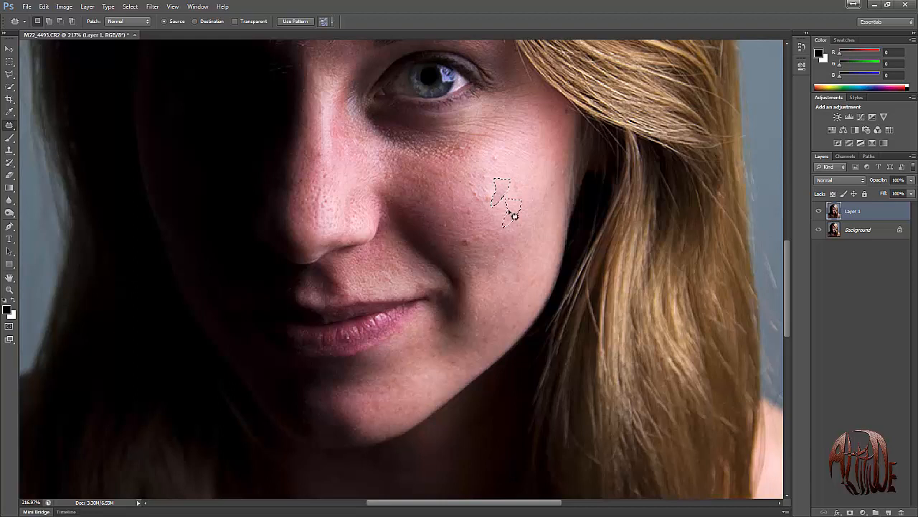
pyautogui.moveTo(510, 212); pyautogui.dragTo(509, 209)
pyautogui.click(496, 158)
pyautogui.moveTo(503, 152)
pyautogui.mouseDown()
pyautogui.moveTo(489, 158)
pyautogui.moveTo(501, 150)
pyautogui.moveTo(513, 175)
pyautogui.moveTo(479, 173)
pyautogui.moveTo(489, 167)
pyautogui.moveTo(509, 191)
pyautogui.moveTo(471, 199)
pyautogui.moveTo(472, 185)
pyautogui.moveTo(502, 178)
pyautogui.moveTo(493, 205)
pyautogui.moveTo(486, 189)
pyautogui.moveTo(516, 214)
pyautogui.moveTo(525, 180)
pyautogui.mouseUp()
pyautogui.click(491, 177)
pyautogui.click(484, 191)
pyautogui.moveTo(477, 205)
pyautogui.mouseDown()
pyautogui.moveTo(482, 232)
pyautogui.moveTo(475, 211)
pyautogui.moveTo(514, 198)
pyautogui.mouseUp()
pyautogui.moveTo(480, 140)
pyautogui.mouseDown()
pyautogui.moveTo(462, 155)
pyautogui.moveTo(470, 147)
pyautogui.moveTo(496, 225)
pyautogui.moveTo(512, 242)
pyautogui.moveTo(492, 248)
pyautogui.moveTo(513, 234)
pyautogui.moveTo(452, 222)
pyautogui.moveTo(443, 232)
pyautogui.moveTo(438, 219)
pyautogui.mouseUp()
# Patch the small marks on the lower cheek near the jaw and along the shadow edge of the nose.
pyautogui.moveTo(514, 319)
pyautogui.mouseDown()
pyautogui.moveTo(510, 330)
pyautogui.moveTo(516, 324)
pyautogui.mouseUp()
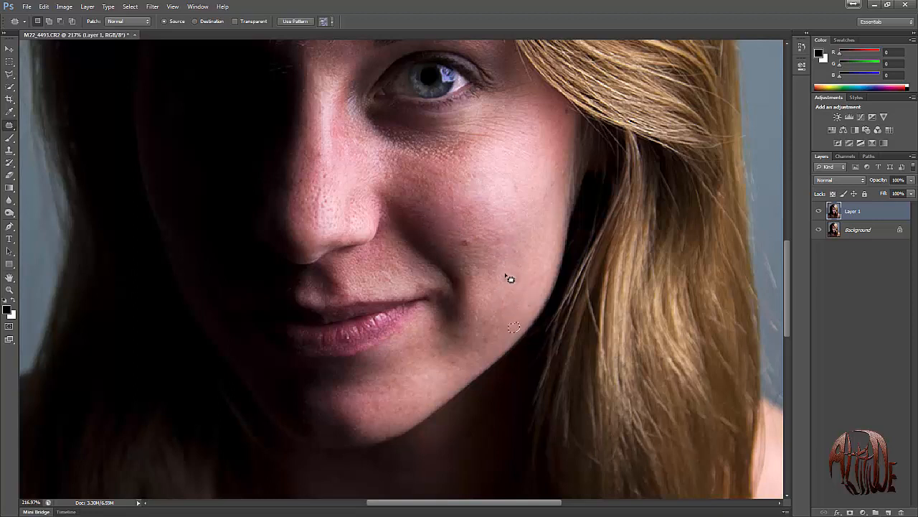
pyautogui.moveTo(508, 277)
pyautogui.mouseDown()
pyautogui.moveTo(509, 289)
pyautogui.moveTo(511, 280)
pyautogui.mouseUp()
pyautogui.click(524, 279)
pyautogui.moveTo(298, 180); pyautogui.dragTo(298, 179)
pyautogui.moveTo(301, 179); pyautogui.dragTo(310, 204)
pyautogui.click(324, 219)
# Patch the red spot above the eyebrow and the forehead marks, clear the selection and fit the whole portrait on screen.
pyautogui.moveTo(446, 81); pyautogui.dragTo(474, 275)
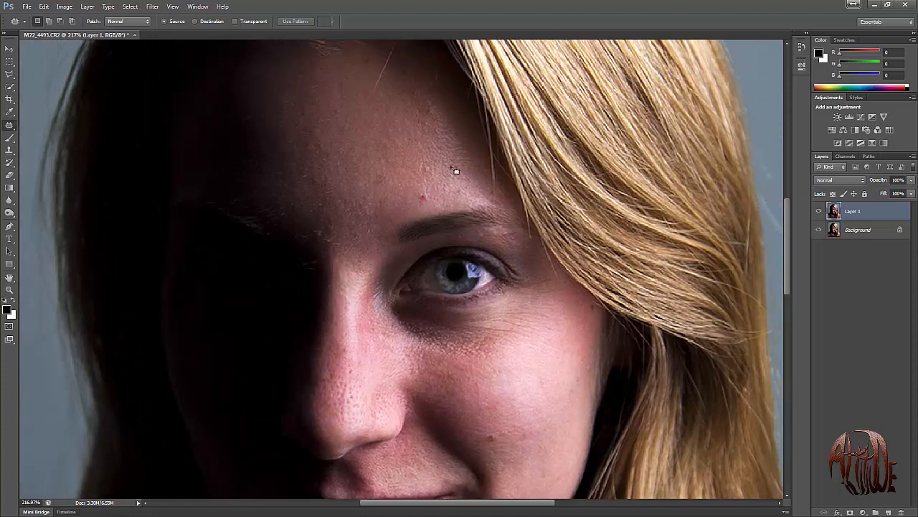
pyautogui.moveTo(422, 197); pyautogui.dragTo(418, 172)
pyautogui.click(423, 101)
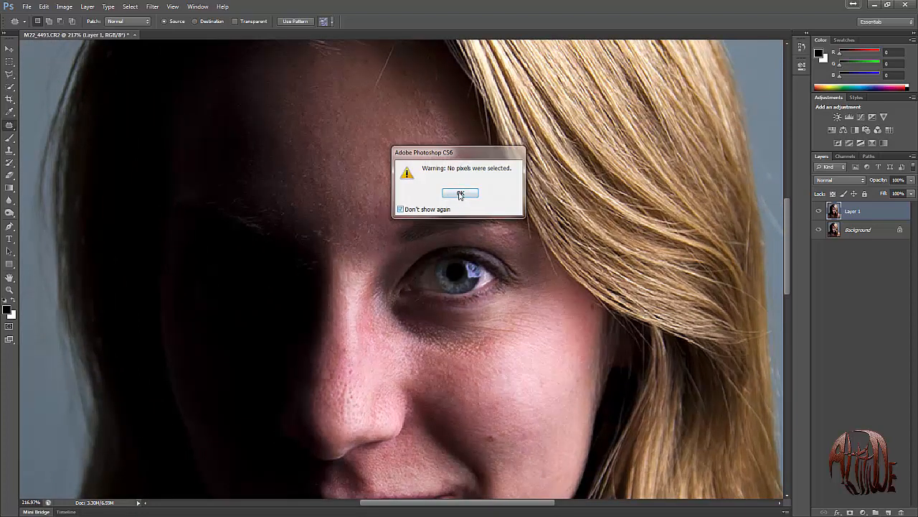
pyautogui.click(462, 193)
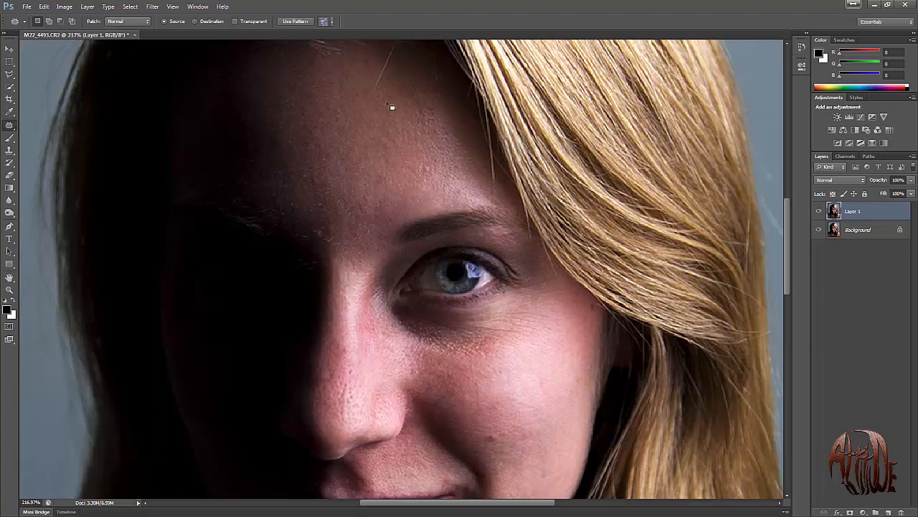
pyautogui.moveTo(328, 172)
pyautogui.mouseDown()
pyautogui.moveTo(311, 184)
pyautogui.moveTo(339, 175)
pyautogui.mouseUp()
pyautogui.hotkey('ctrl', 'd')
pyautogui.moveTo(491, 371); pyautogui.dragTo(463, 261)
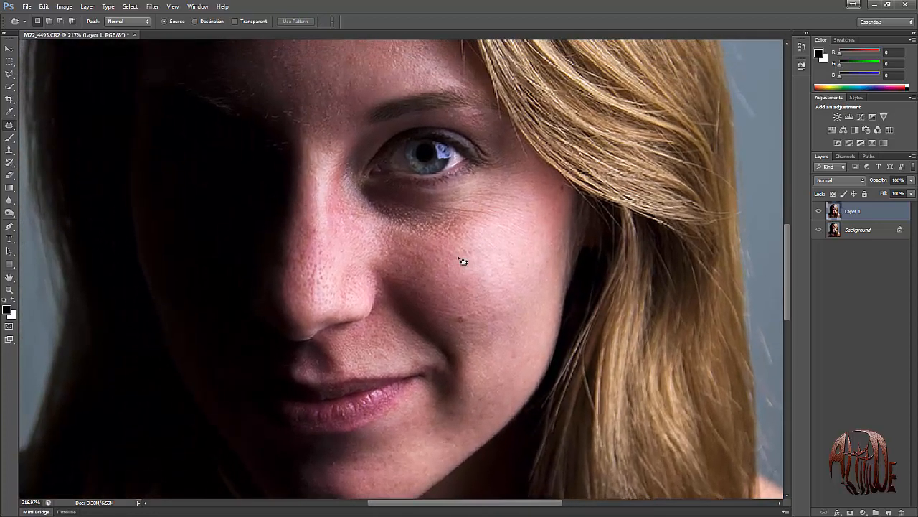
pyautogui.hotkey('ctrl', '0')
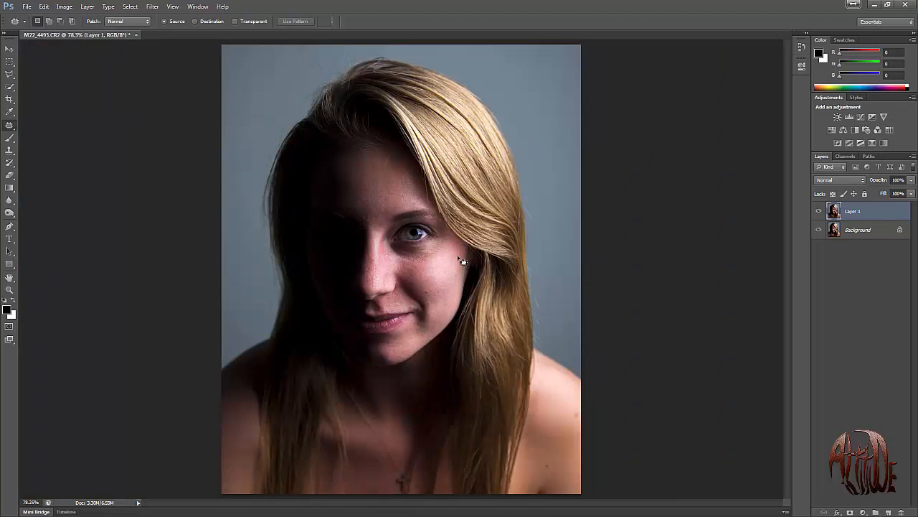
# Duplicate Layer 1 and soften the copy with a Gaussian Blur, adjusting the radius against the portrait preview.
pyautogui.hotkey('ctrl', 'j')
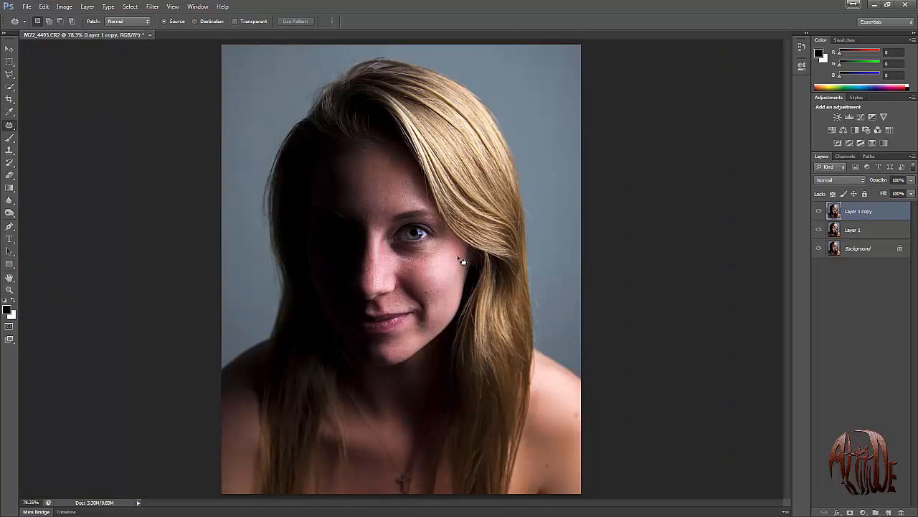
pyautogui.click(157, 10)
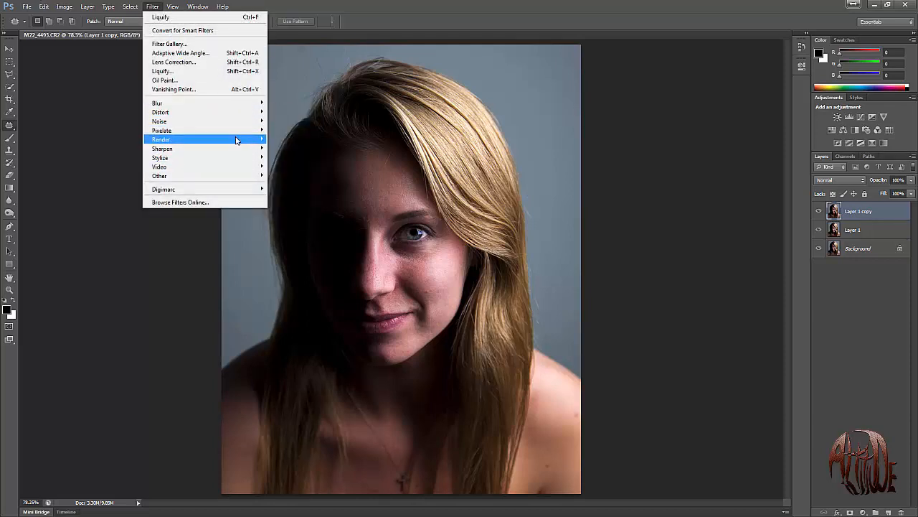
pyautogui.moveTo(248, 104)
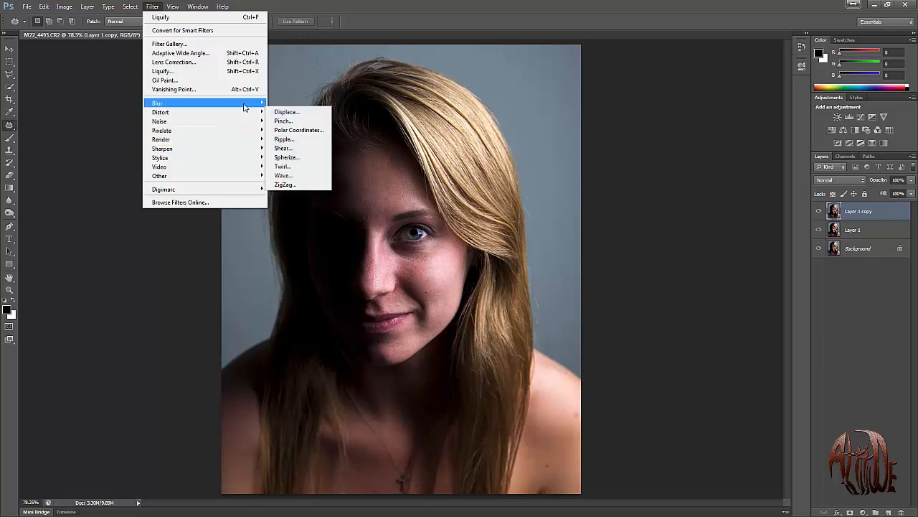
pyautogui.click(293, 171)
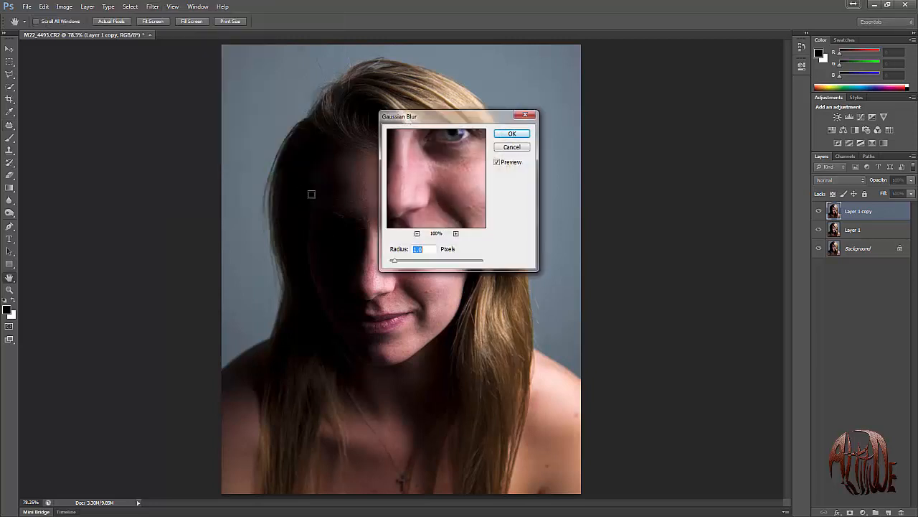
pyautogui.moveTo(461, 120); pyautogui.dragTo(602, 114)
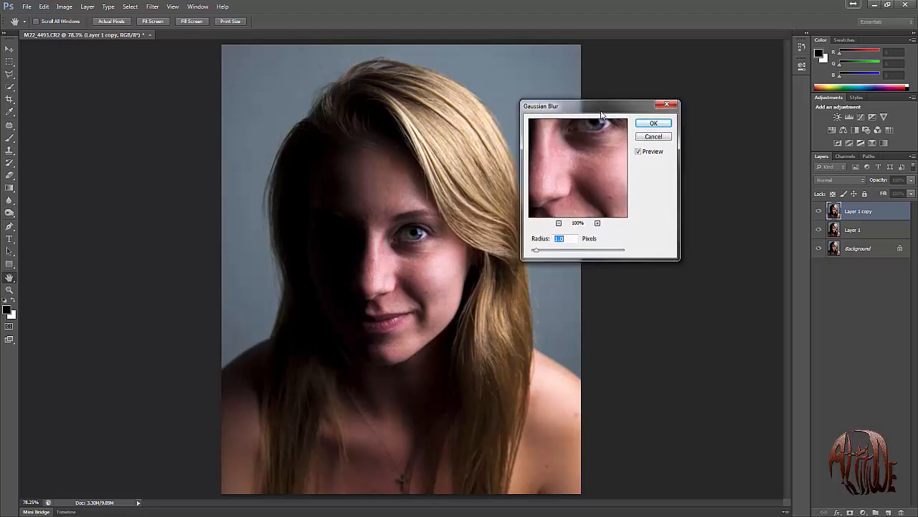
pyautogui.click(545, 252)
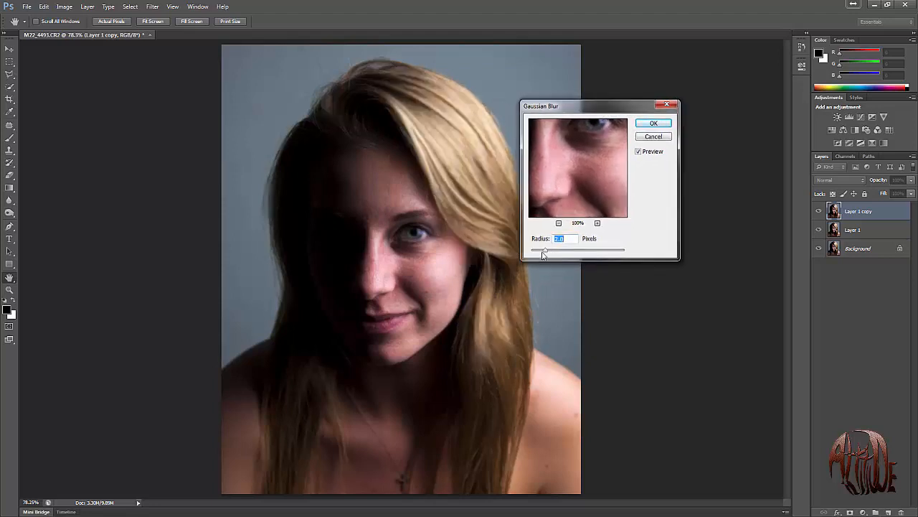
pyautogui.moveTo(543, 254); pyautogui.dragTo(541, 256)
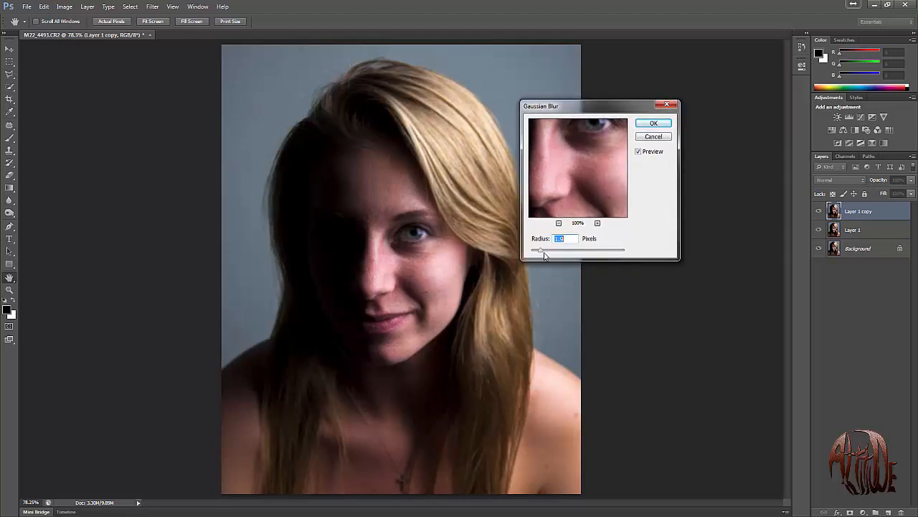
pyautogui.click(545, 253)
pyautogui.click(654, 124)
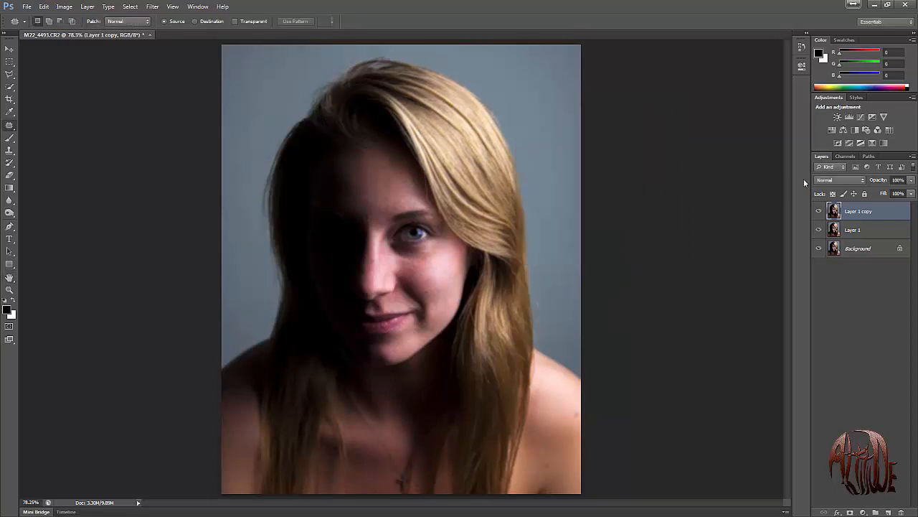
pyautogui.click(824, 182)
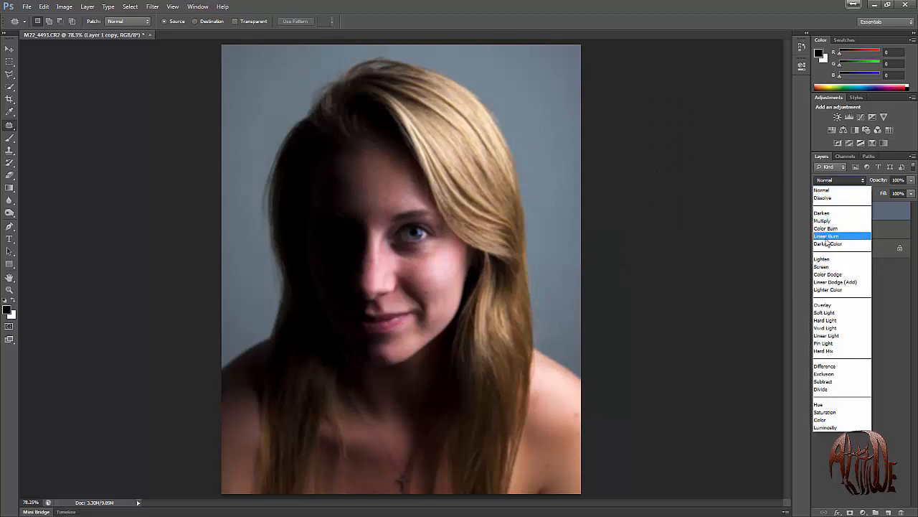
pyautogui.click(828, 243)
pyautogui.hotkey('ctrl', 'z')
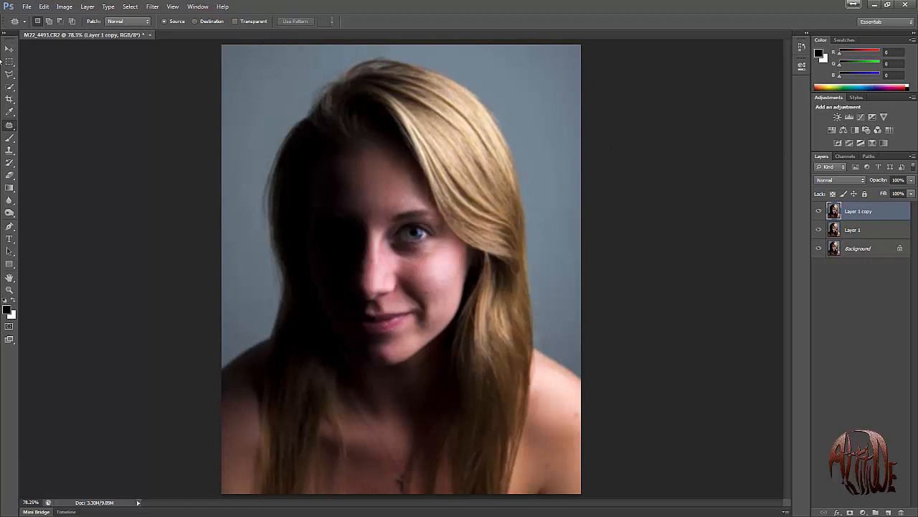
# Rename the blurred layer copy as PLURED.
pyautogui.doubleClick(865, 212)
pyautogui.write('FLURED')
pyautogui.click(894, 314)
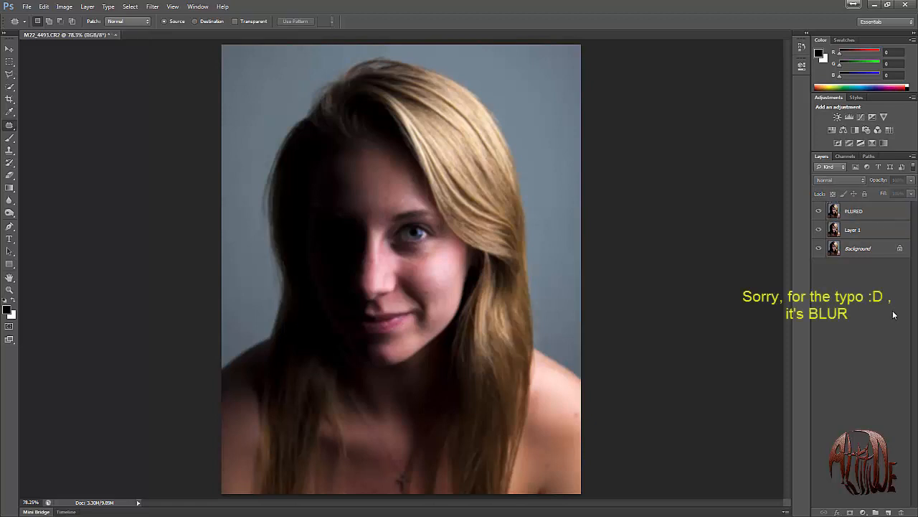
# Set up the Eraser for the PLURED layer with a soft 94 px brush at 12% hardness.
pyautogui.click(851, 220)
pyautogui.press('e')
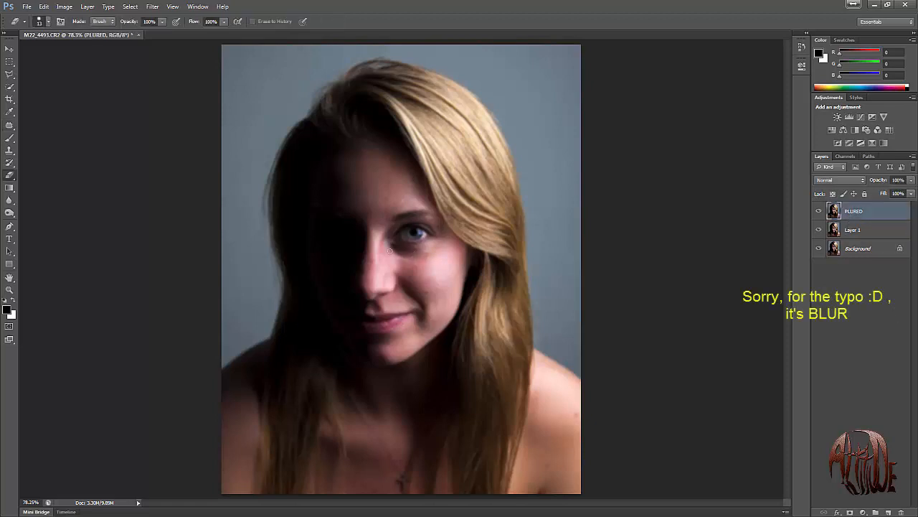
pyautogui.rightClick(389, 230)
pyautogui.click(419, 276)
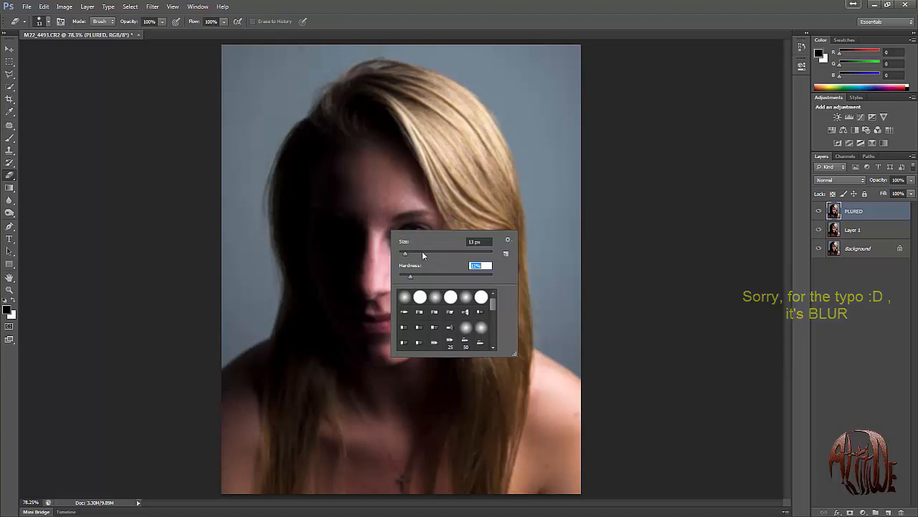
pyautogui.click(423, 253)
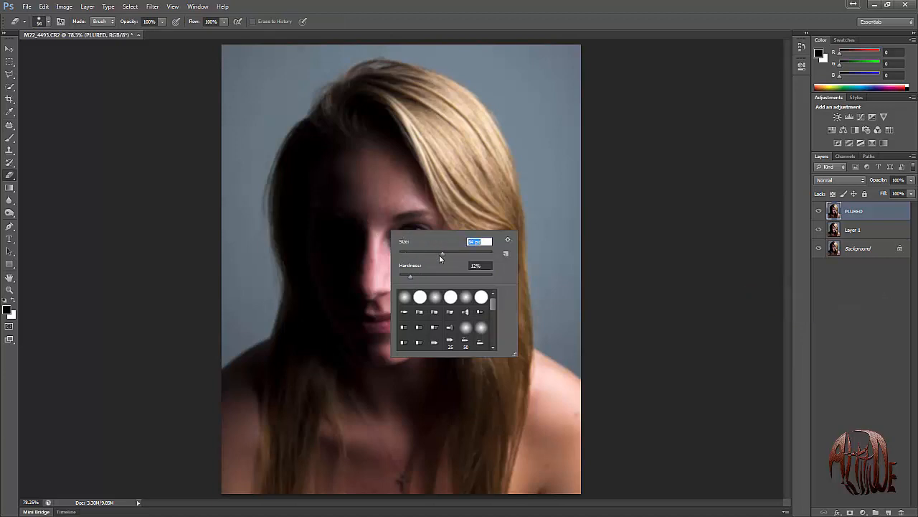
pyautogui.click(502, 12)
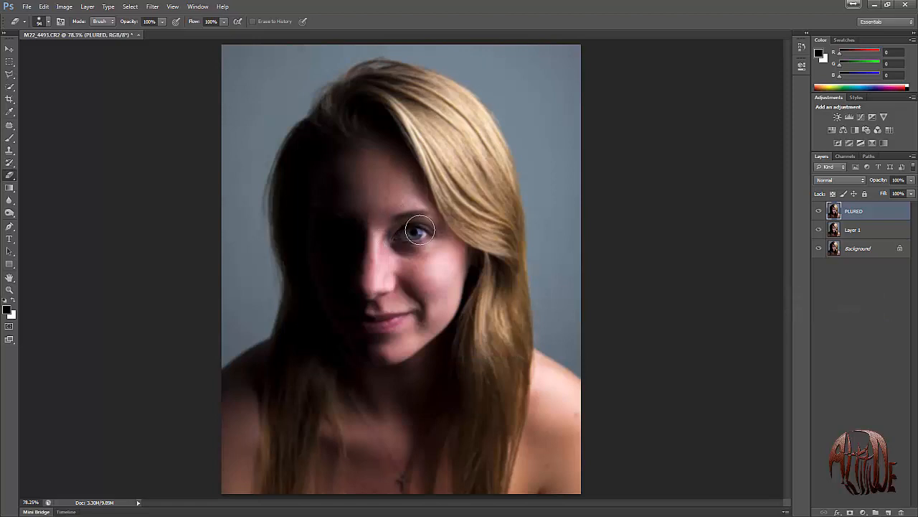
# Try to erase the blur over the eye, brow and lips at full Eraser opacity, and undo it.
pyautogui.moveTo(420, 230); pyautogui.dragTo(405, 223)
pyautogui.moveTo(431, 224); pyautogui.dragTo(426, 238)
pyautogui.moveTo(366, 295)
pyautogui.mouseDown()
pyautogui.moveTo(388, 291)
pyautogui.moveTo(361, 296)
pyautogui.moveTo(394, 312)
pyautogui.moveTo(371, 325)
pyautogui.moveTo(404, 312)
pyautogui.moveTo(408, 335)
pyautogui.mouseUp()
pyautogui.hotkey('ctrl', 'z')
# Set the Eraser opacity to 50% and erase the blurred layer over the eye and the nose and lip area.
pyautogui.click(149, 21)
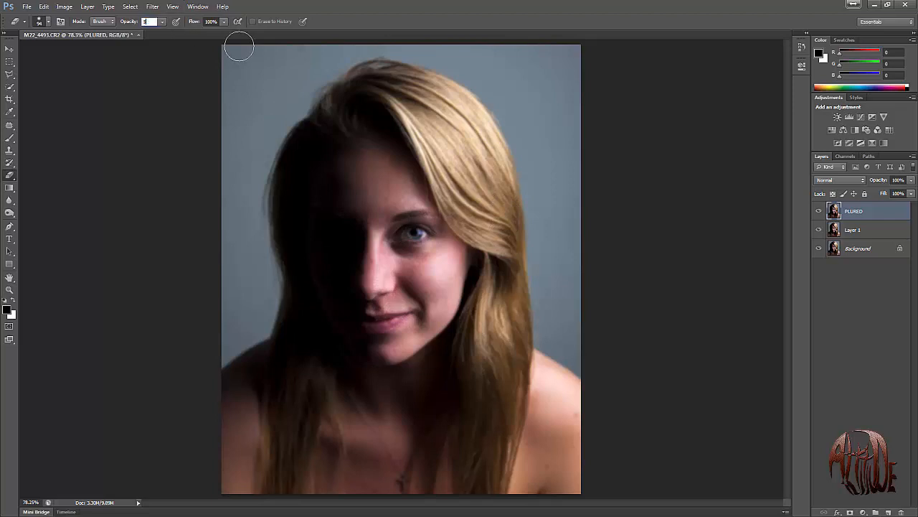
pyautogui.write('50')
pyautogui.press('Return')
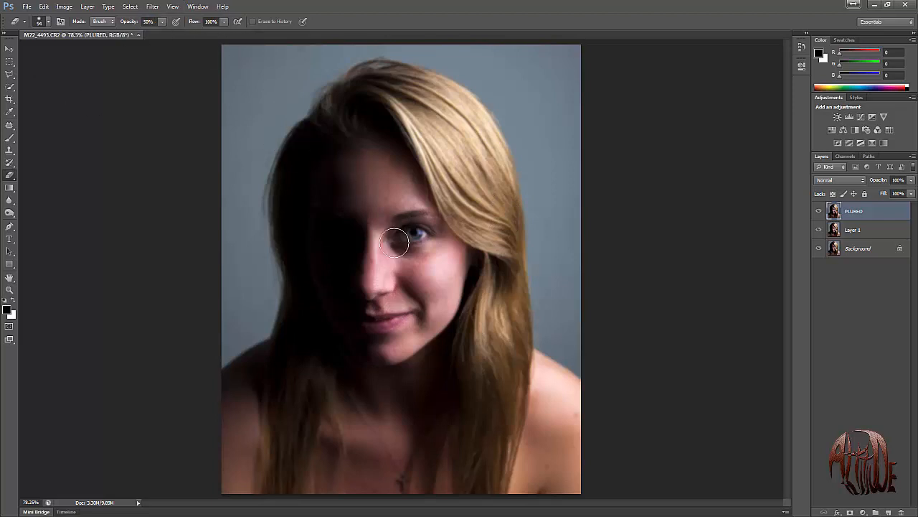
pyautogui.moveTo(425, 239)
pyautogui.mouseDown()
pyautogui.moveTo(400, 237)
pyautogui.moveTo(429, 233)
pyautogui.moveTo(403, 229)
pyautogui.moveTo(421, 222)
pyautogui.moveTo(402, 224)
pyautogui.moveTo(429, 224)
pyautogui.moveTo(420, 231)
pyautogui.mouseUp()
pyautogui.moveTo(372, 297)
pyautogui.mouseDown()
pyautogui.moveTo(395, 281)
pyautogui.moveTo(372, 290)
pyautogui.moveTo(386, 256)
pyautogui.moveTo(379, 229)
pyautogui.moveTo(371, 322)
pyautogui.moveTo(408, 309)
pyautogui.moveTo(366, 320)
pyautogui.moveTo(409, 301)
pyautogui.mouseUp()
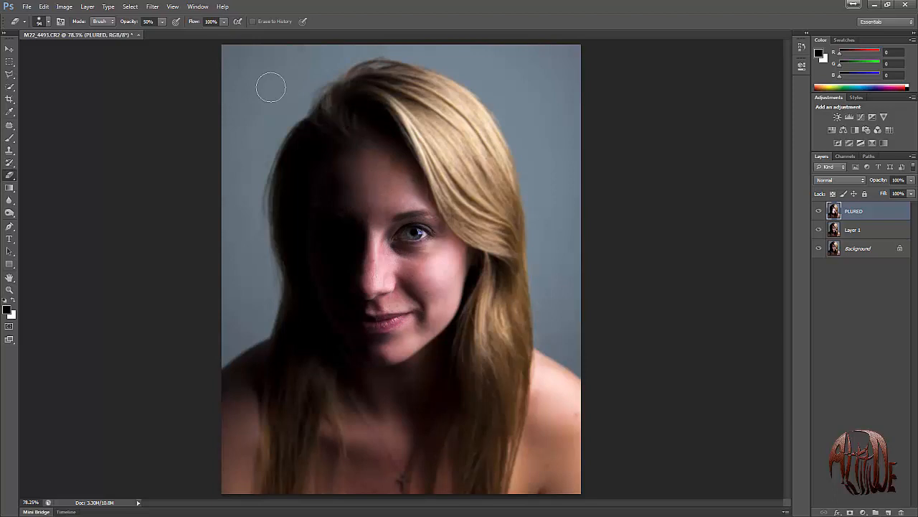
# Set the Eraser opacity to 100% and erase the blurred layer over the hair on both sides of the face.
pyautogui.doubleClick(149, 22)
pyautogui.write('100')
pyautogui.press('Return')
pyautogui.click(198, 7)
pyautogui.click(416, 150)
pyautogui.moveTo(343, 125)
pyautogui.mouseDown()
pyautogui.moveTo(359, 78)
pyautogui.moveTo(385, 73)
pyautogui.moveTo(380, 95)
pyautogui.moveTo(476, 226)
pyautogui.moveTo(456, 211)
pyautogui.moveTo(502, 253)
pyautogui.moveTo(498, 127)
pyautogui.moveTo(442, 89)
pyautogui.moveTo(384, 81)
pyautogui.moveTo(437, 105)
pyautogui.moveTo(478, 187)
pyautogui.moveTo(400, 87)
pyautogui.moveTo(484, 174)
pyautogui.moveTo(507, 228)
pyautogui.moveTo(493, 314)
pyautogui.moveTo(492, 279)
pyautogui.moveTo(473, 332)
pyautogui.moveTo(479, 303)
pyautogui.moveTo(477, 390)
pyautogui.moveTo(508, 222)
pyautogui.moveTo(512, 243)
pyautogui.moveTo(505, 335)
pyautogui.moveTo(512, 279)
pyautogui.moveTo(518, 321)
pyautogui.moveTo(505, 379)
pyautogui.moveTo(493, 354)
pyautogui.moveTo(498, 326)
pyautogui.moveTo(511, 331)
pyautogui.moveTo(514, 360)
pyautogui.moveTo(485, 482)
pyautogui.moveTo(496, 389)
pyautogui.moveTo(488, 353)
pyautogui.moveTo(469, 474)
pyautogui.moveTo(469, 373)
pyautogui.moveTo(427, 481)
pyautogui.moveTo(470, 390)
pyautogui.mouseUp()
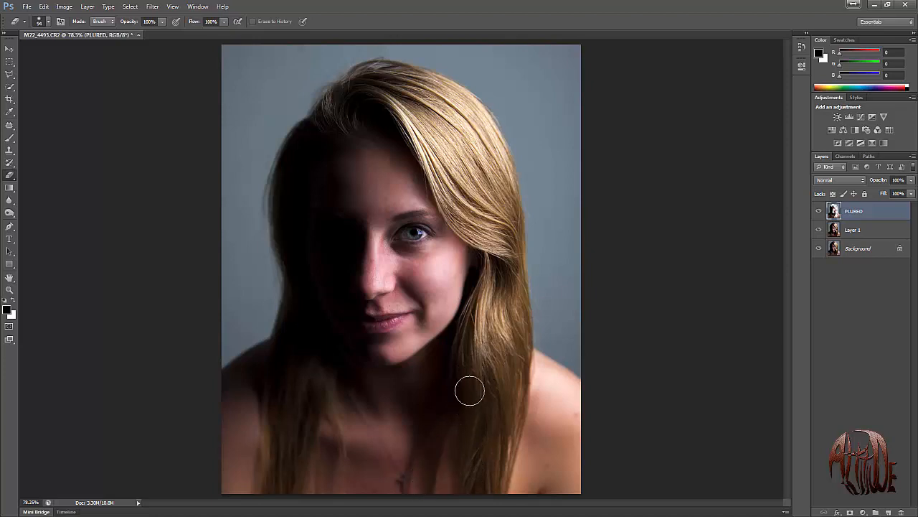
pyautogui.moveTo(331, 121)
pyautogui.mouseDown()
pyautogui.moveTo(311, 117)
pyautogui.moveTo(285, 200)
pyautogui.moveTo(293, 318)
pyautogui.moveTo(275, 480)
pyautogui.moveTo(295, 368)
pyautogui.moveTo(294, 418)
pyautogui.moveTo(309, 390)
pyautogui.moveTo(323, 408)
pyautogui.moveTo(316, 348)
pyautogui.moveTo(334, 369)
pyautogui.moveTo(336, 359)
pyautogui.mouseUp()
# Lower the PLURED layer's opacity to 66% and deselect the layer.
pyautogui.click(149, 22)
pyautogui.click(911, 181)
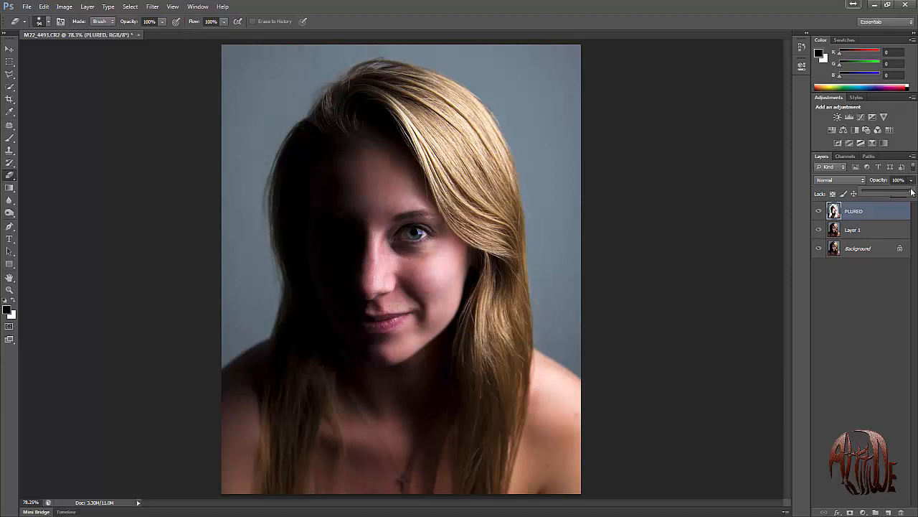
pyautogui.moveTo(912, 192); pyautogui.dragTo(893, 194)
pyautogui.moveTo(900, 194)
pyautogui.mouseDown()
pyautogui.moveTo(916, 194)
pyautogui.moveTo(897, 200)
pyautogui.mouseUp()
pyautogui.click(858, 340)
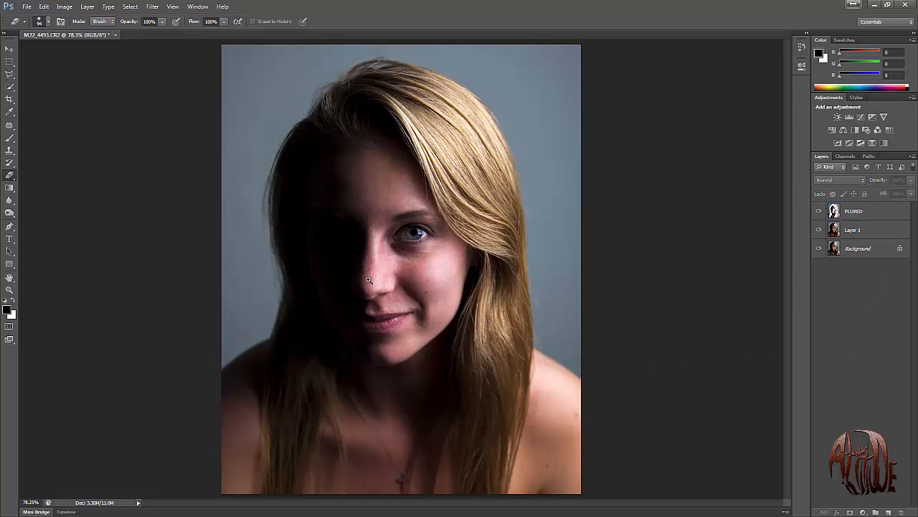
# Patch the blemished skin along the shadow edge of the nose on Layer 1 and clear the selection.
pyautogui.press('z')
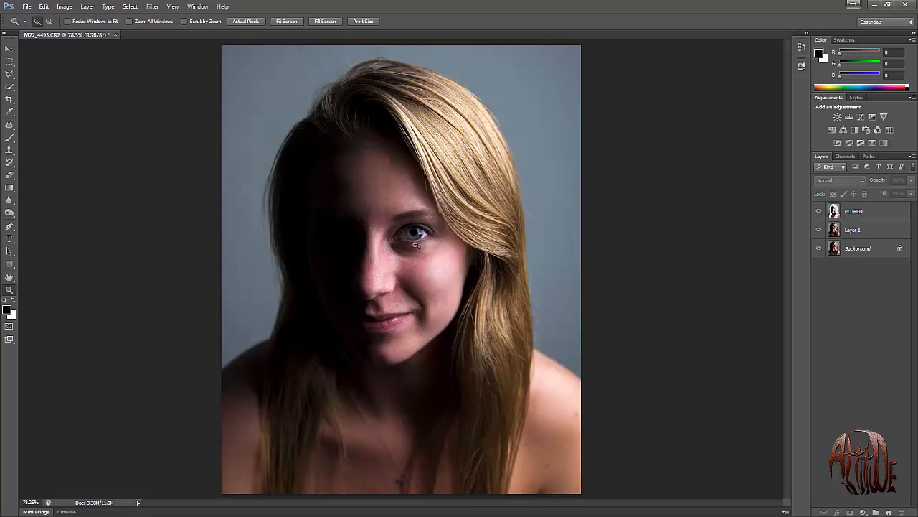
pyautogui.moveTo(347, 249); pyautogui.dragTo(302, 287)
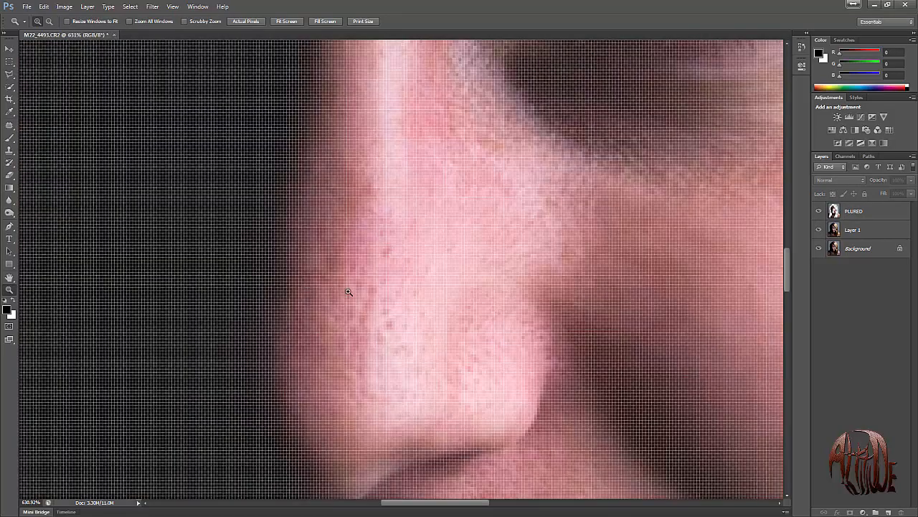
pyautogui.hotkey('ctrl', '-')
pyautogui.hotkey('ctrl', '-')
pyautogui.hotkey('ctrl', '-')
pyautogui.hotkey('ctrl', '-')
pyautogui.hotkey('ctrl', '-')
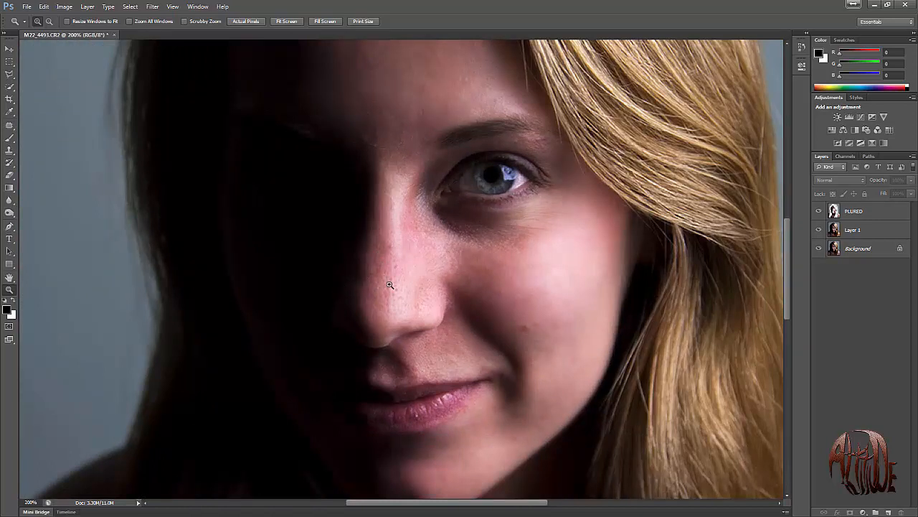
pyautogui.press('j')
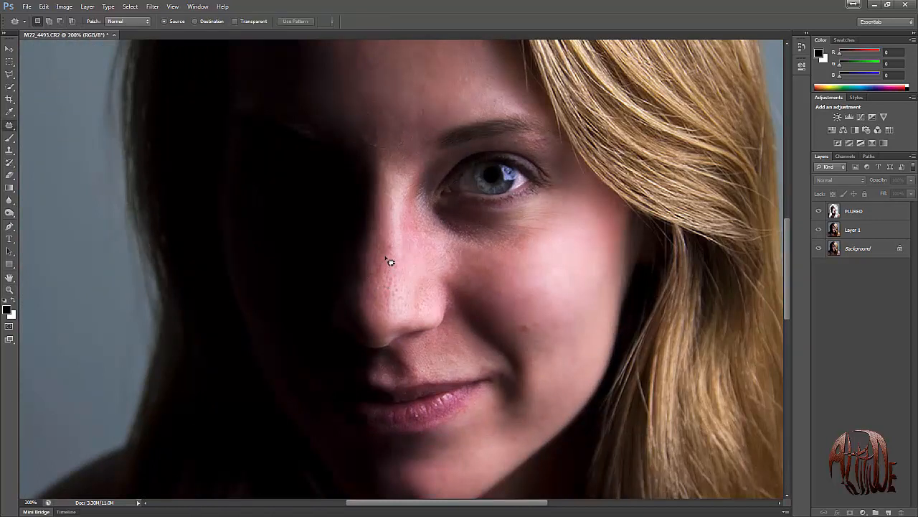
pyautogui.moveTo(381, 291); pyautogui.dragTo(380, 262)
pyautogui.click(381, 286)
pyautogui.click(473, 193)
pyautogui.click(848, 234)
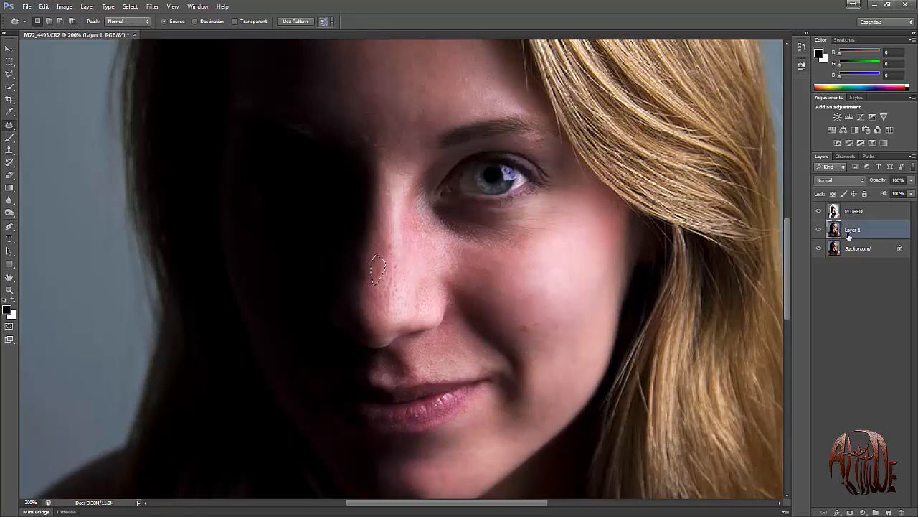
pyautogui.moveTo(377, 277); pyautogui.dragTo(379, 297)
pyautogui.hotkey('ctrl', 'd')
# Patch the small mark between the brows, clear the selection and fit the whole portrait on screen.
pyautogui.moveTo(371, 151); pyautogui.dragTo(372, 136)
pyautogui.moveTo(370, 141); pyautogui.dragTo(373, 120)
pyautogui.hotkey('ctrl', 'd')
pyautogui.hotkey('ctrl', '0')
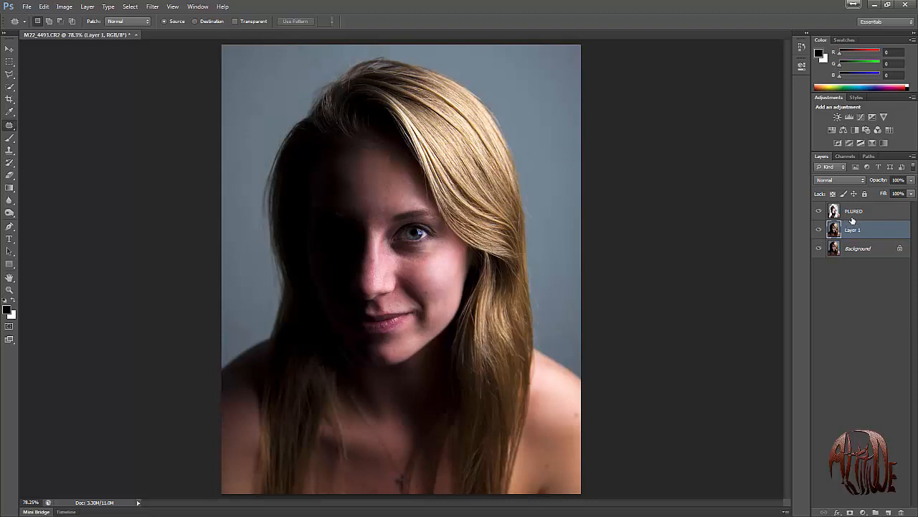
# Merge the PLURED layer with Layer 1 and duplicate the merged layer.
pyautogui.click(879, 210)
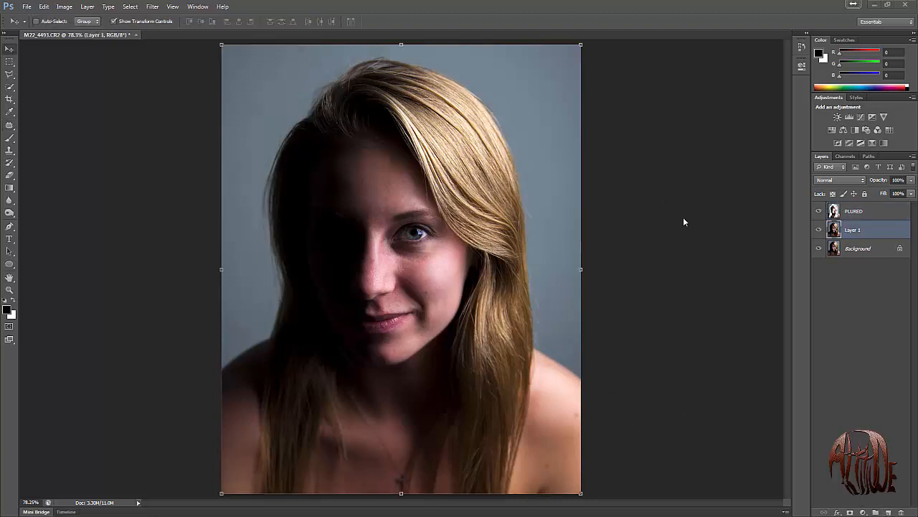
pyautogui.keyDown('shift'); pyautogui.click(870, 213); pyautogui.keyUp('shift')
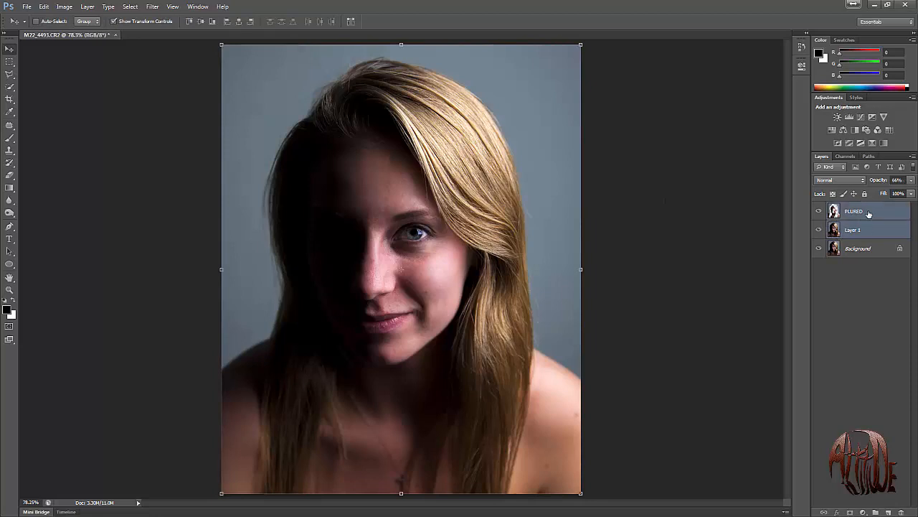
pyautogui.rightClick(868, 214)
pyautogui.click(794, 400)
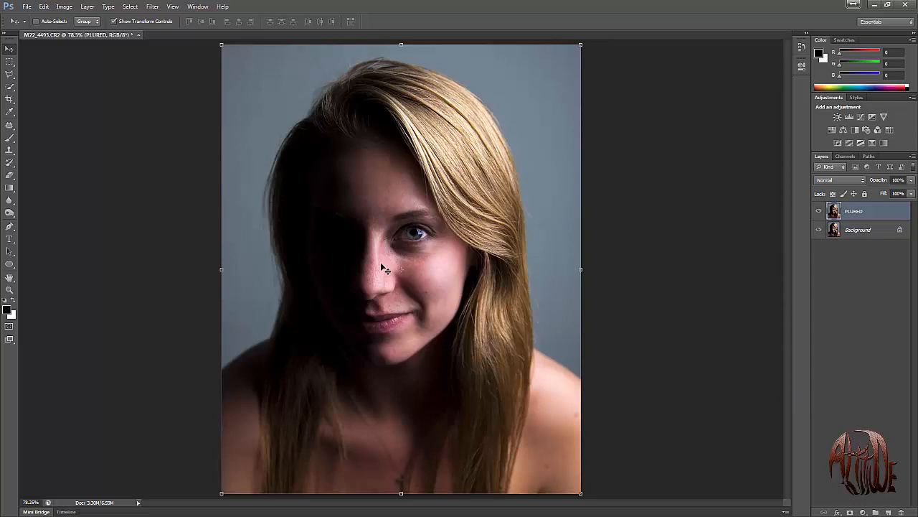
pyautogui.hotkey('ctrl', 'j')
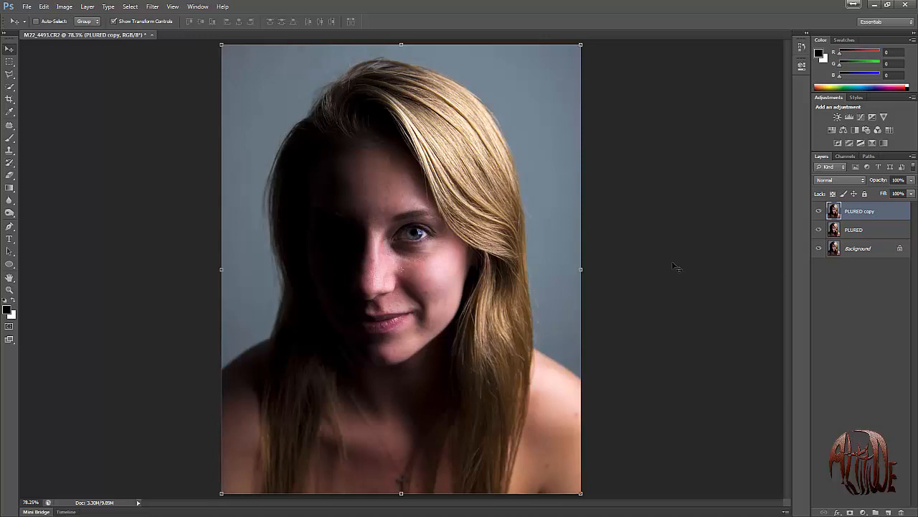
# Draw a large elliptical selection around the head and upper chest and centre it on the portrait.
pyautogui.click(10, 63)
pyautogui.click(43, 72)
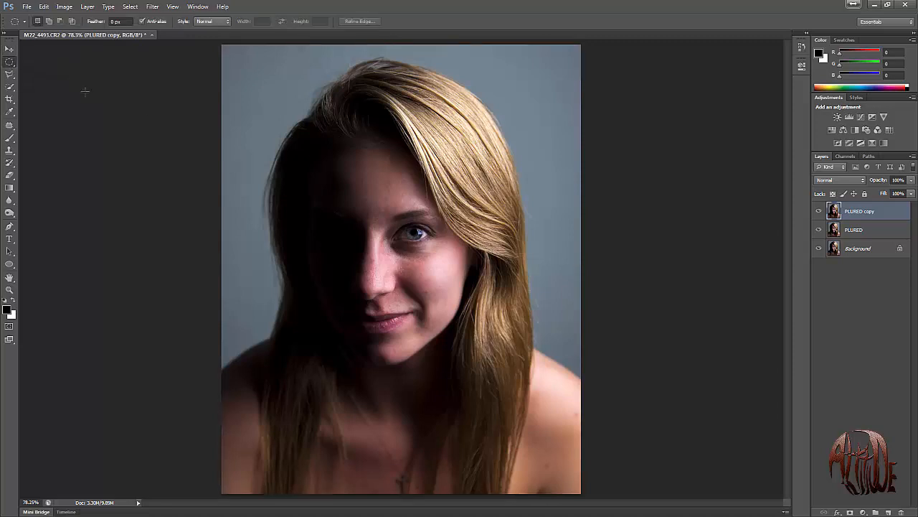
pyautogui.moveTo(536, 41); pyautogui.dragTo(198, 458)
pyautogui.moveTo(370, 278); pyautogui.dragTo(403, 294)
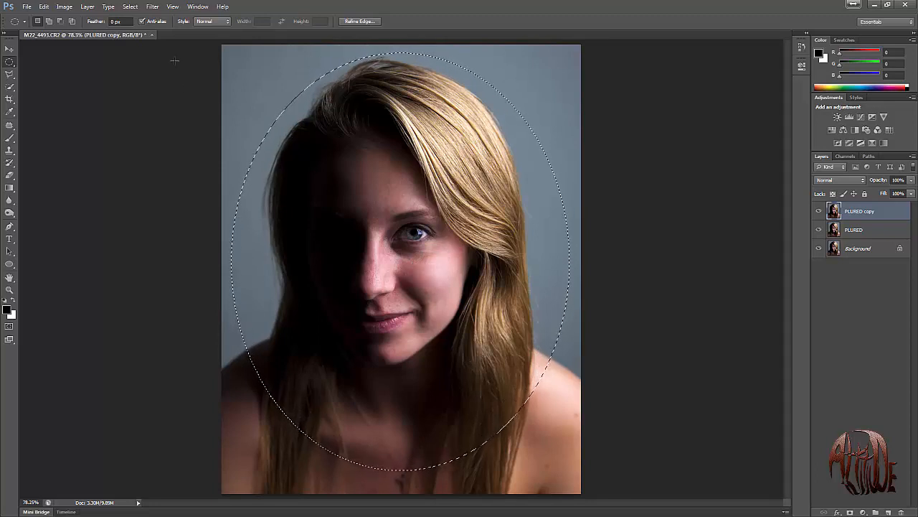
# Set the marquee feather to 20 px and invert the elliptical selection to cover the portrait's outer area.
pyautogui.click(115, 22)
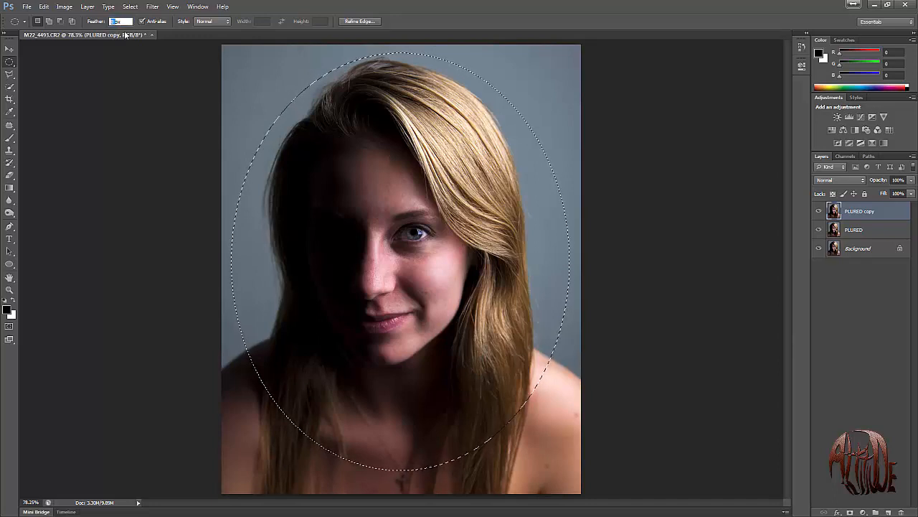
pyautogui.write('20')
pyautogui.press('Return')
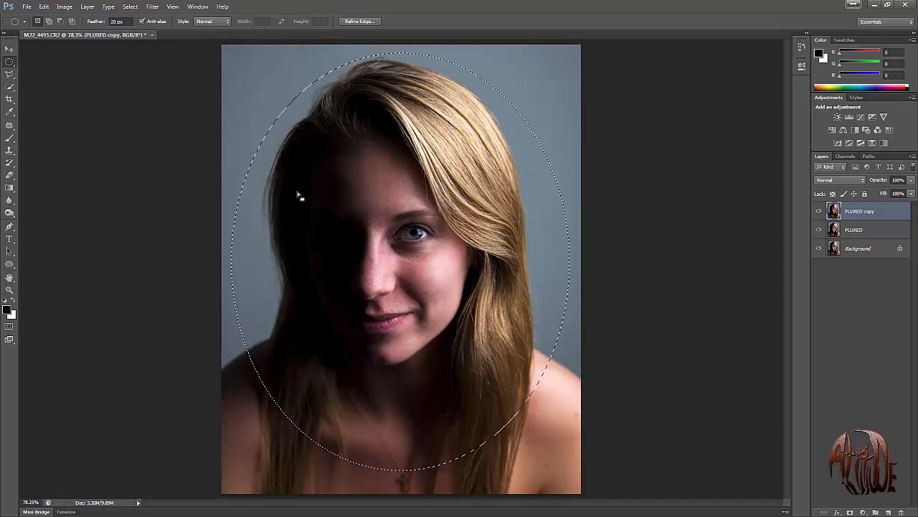
pyautogui.hotkey('ctrl', 'shift', 'i')
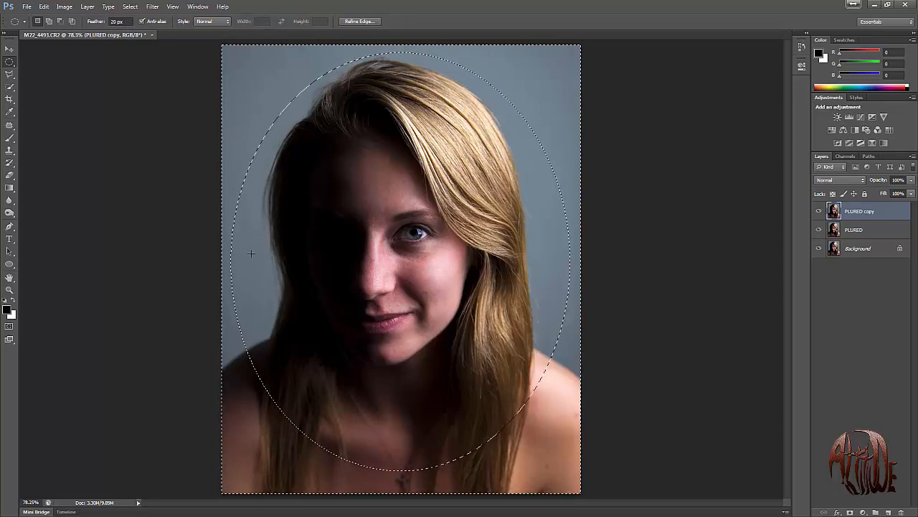
# Apply a stronger Gaussian Blur to the area outside the ellipse on PLURED copy and clear the selection.
pyautogui.click(152, 7)
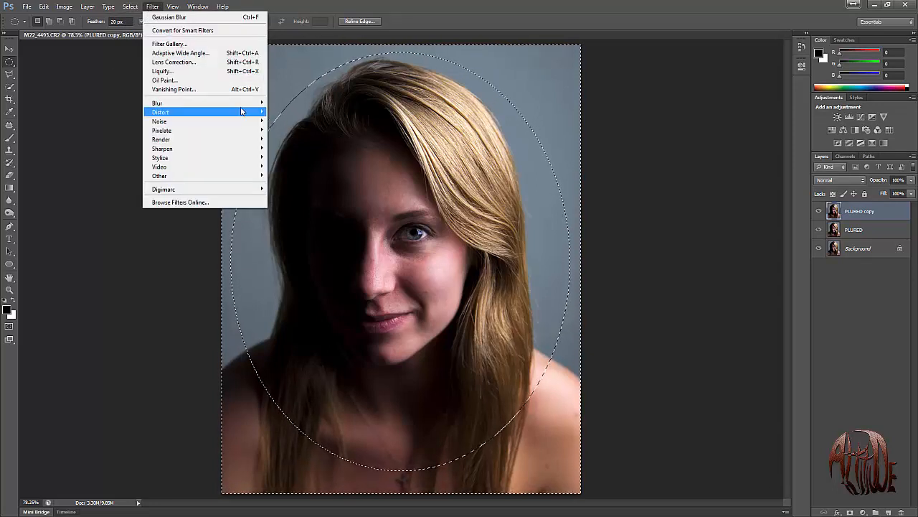
pyautogui.moveTo(237, 103)
pyautogui.click(295, 168)
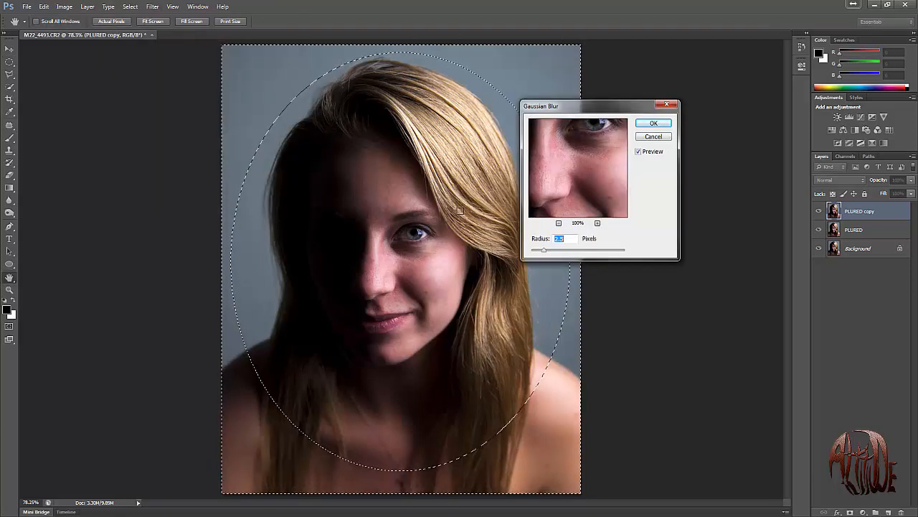
pyautogui.moveTo(543, 250)
pyautogui.mouseDown()
pyautogui.moveTo(582, 250)
pyautogui.moveTo(550, 252)
pyautogui.mouseUp()
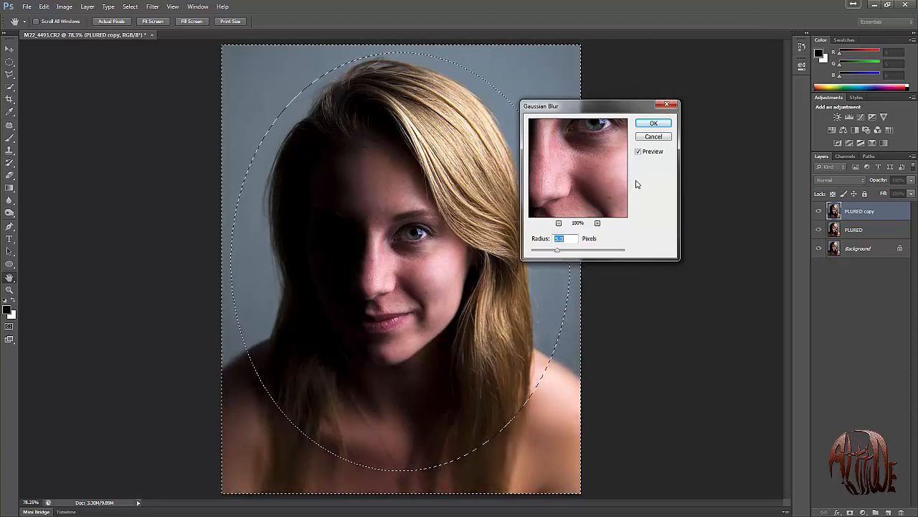
pyautogui.click(653, 123)
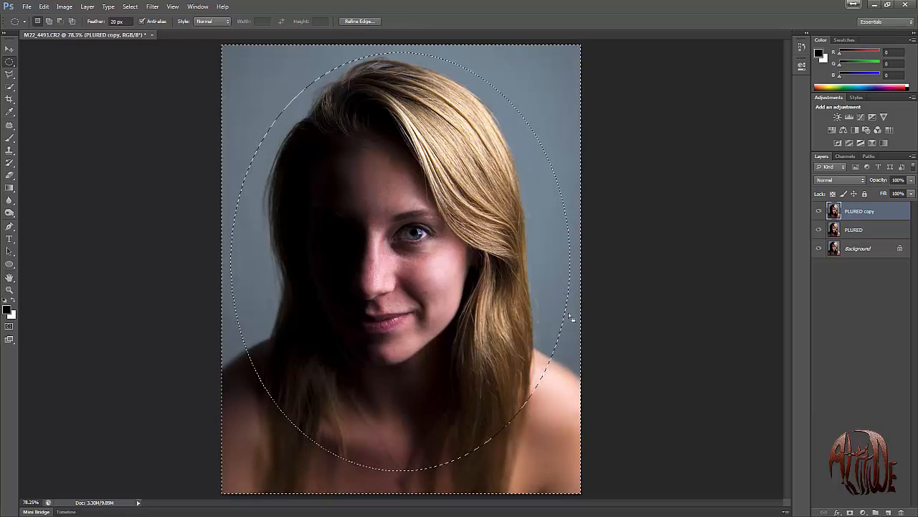
pyautogui.hotkey('ctrl', 'd')
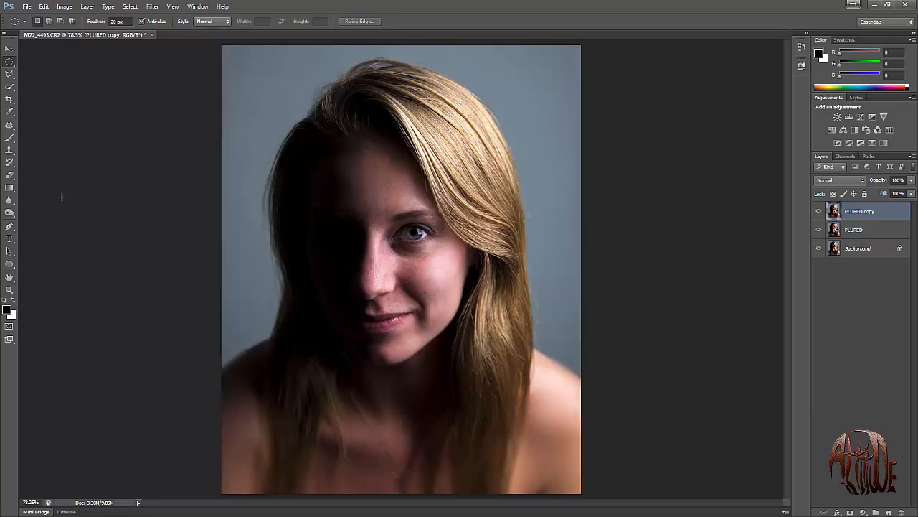
# Activate the Blur tool for the PLURED copy layer and set its strength to 100%.
pyautogui.click(11, 202)
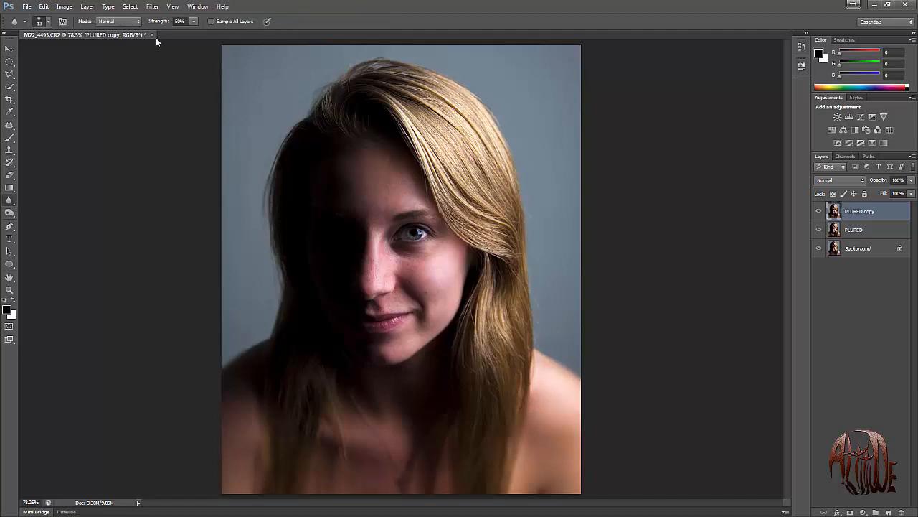
pyautogui.click(179, 21)
pyautogui.write('100')
pyautogui.press('Return')
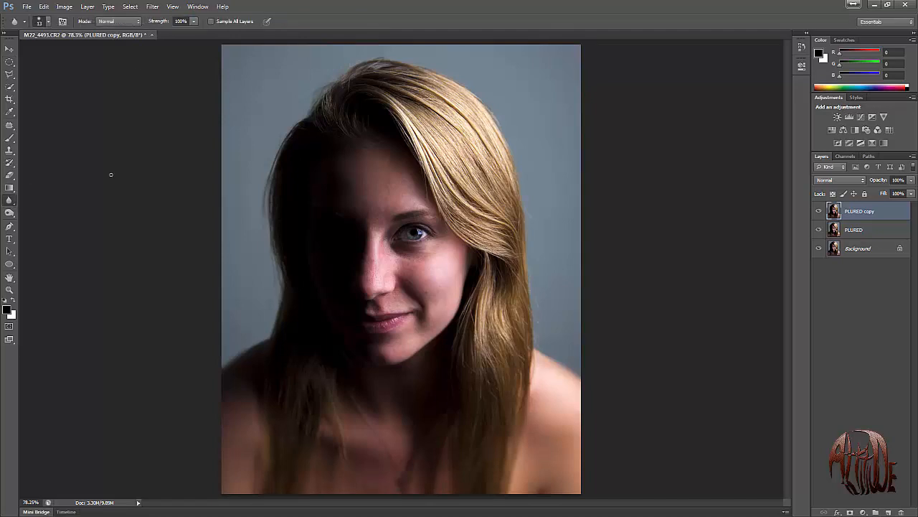